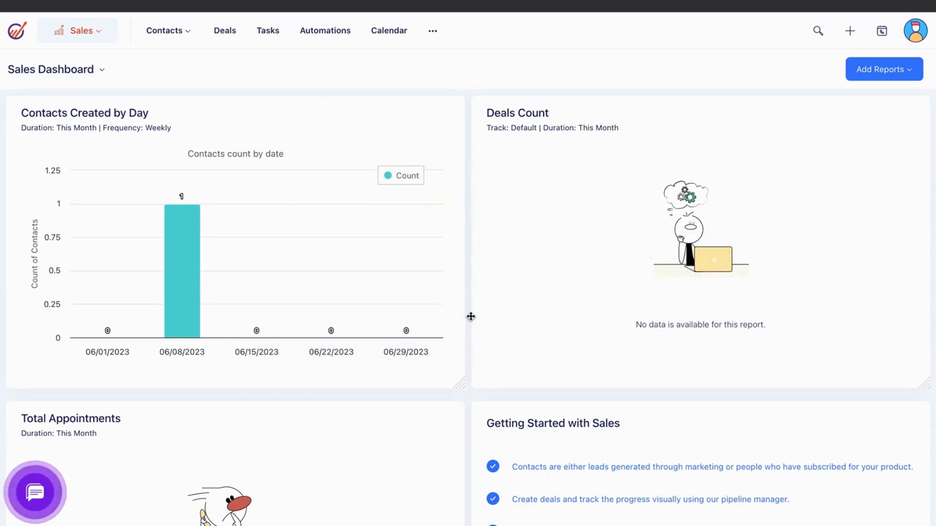
Switch to the Marketing module and open the import page for its contacts list.
click(93, 37)
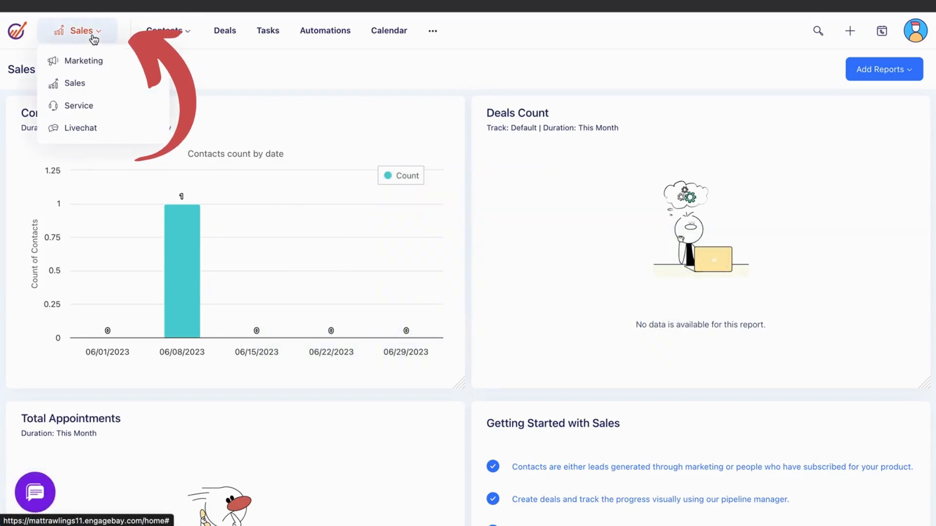
click(98, 61)
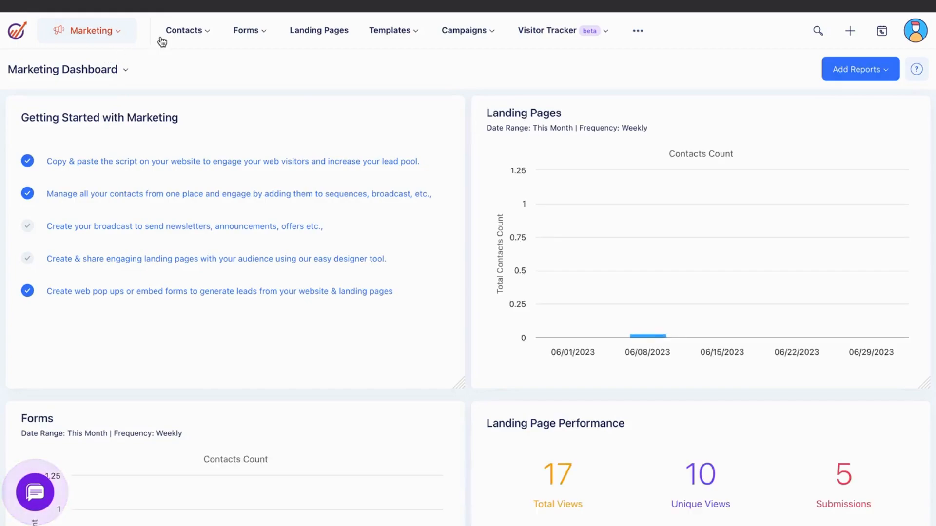
click(176, 34)
click(196, 62)
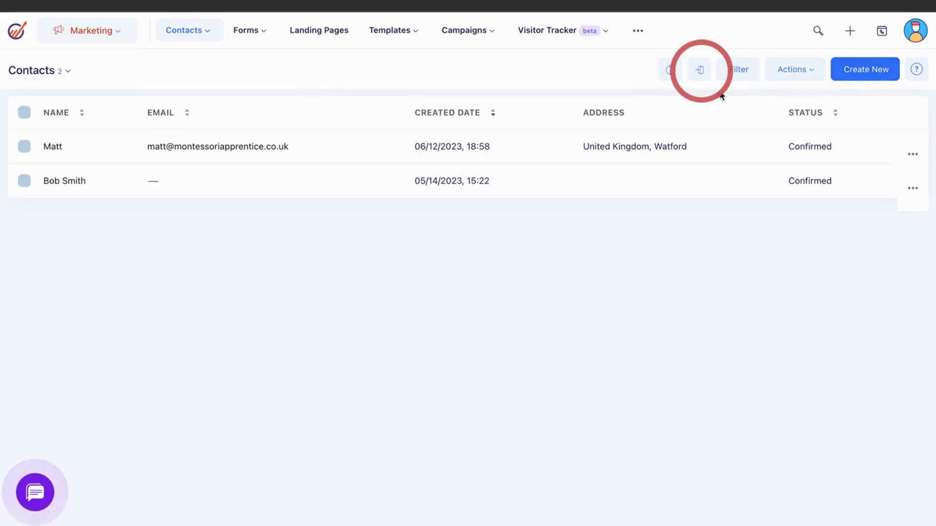
click(700, 73)
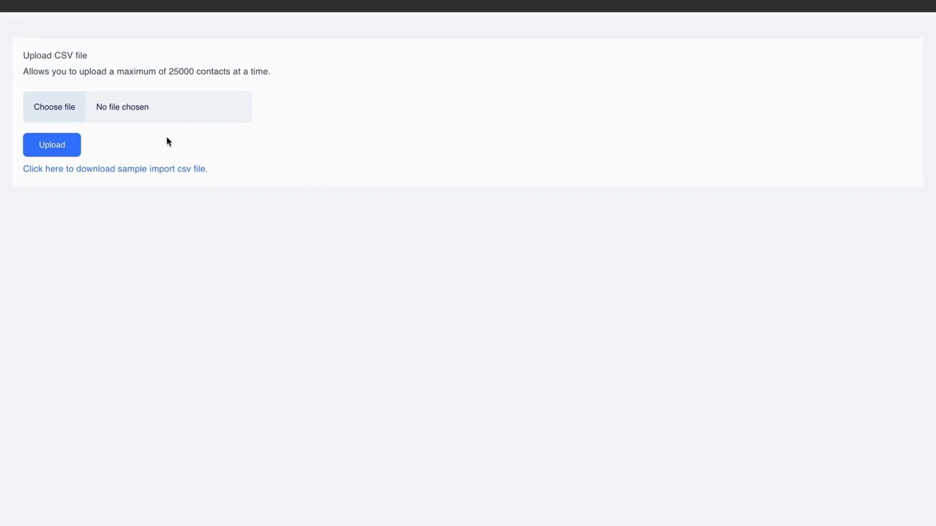
Choose Customer Data - Sheet1.csv from the Documents folder and upload it for the contacts import.
click(65, 110)
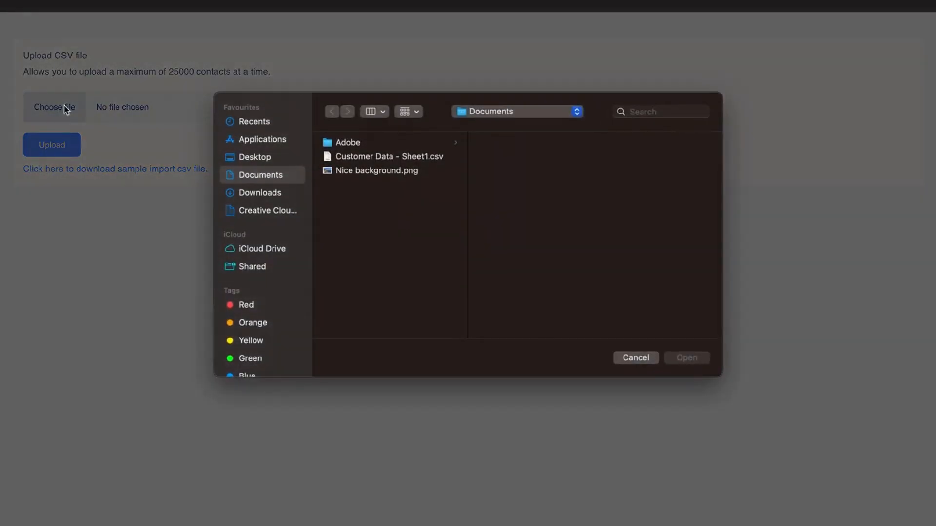
click(387, 170)
click(386, 159)
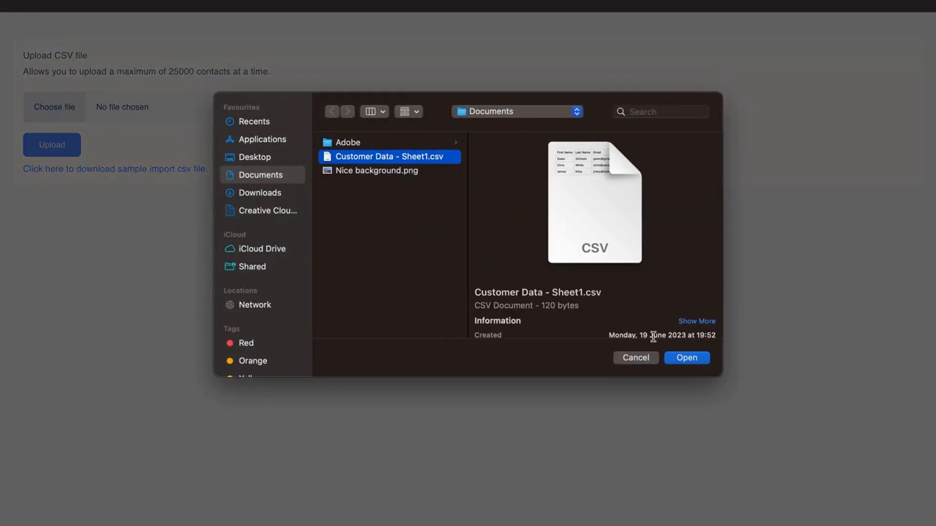
click(688, 358)
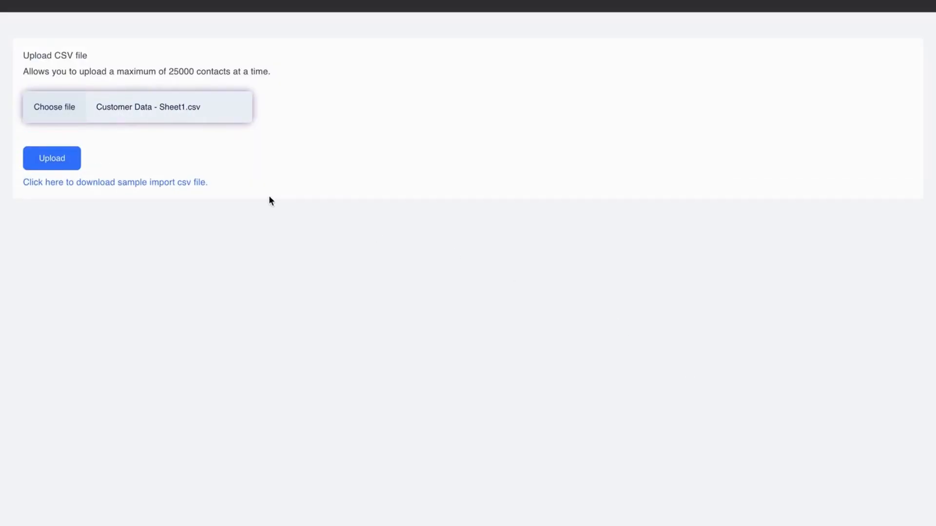
click(62, 158)
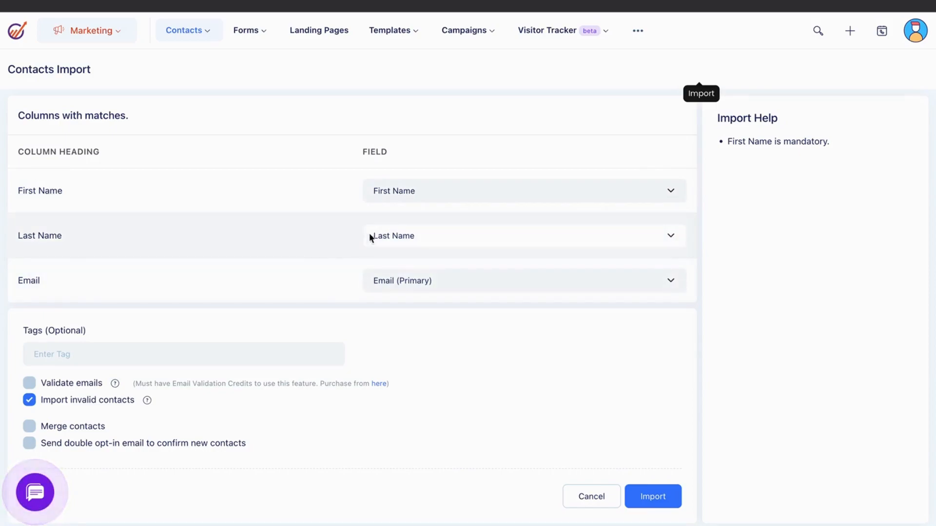
click(396, 236)
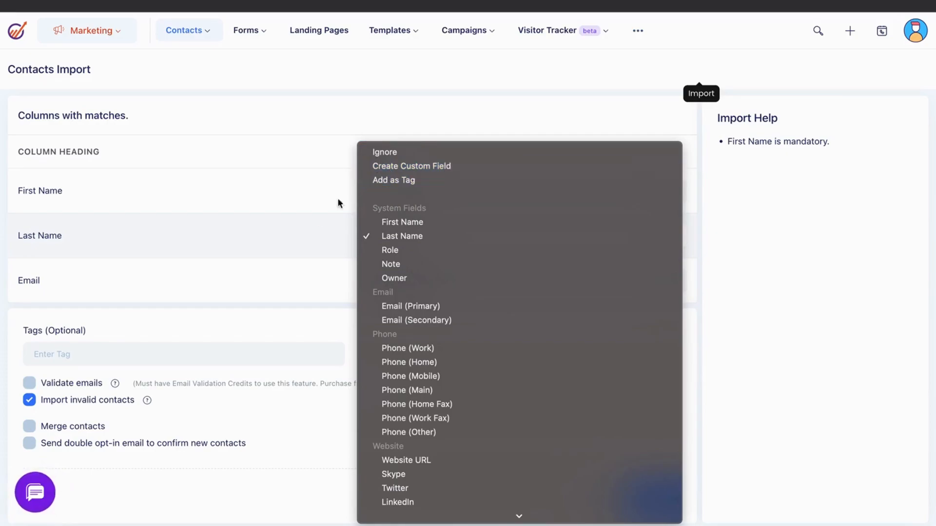
click(307, 225)
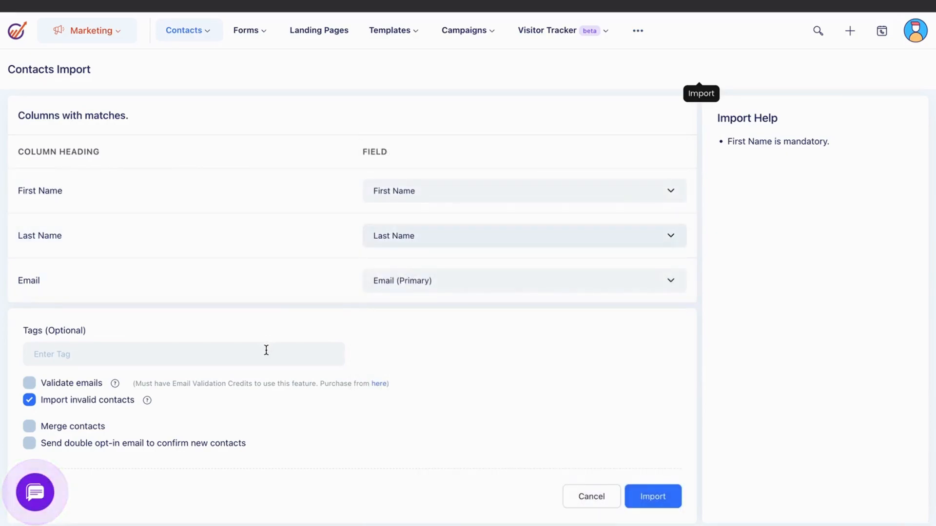
click(266, 351)
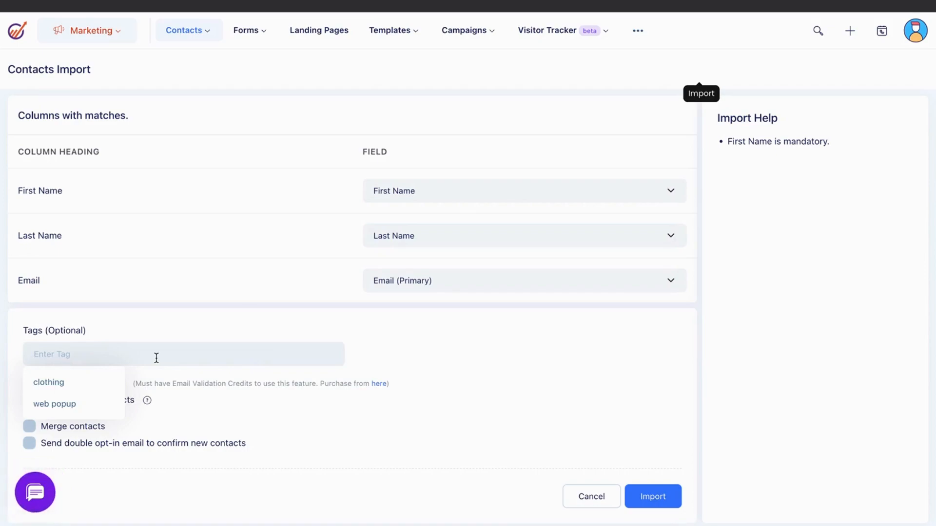
text(uploade)
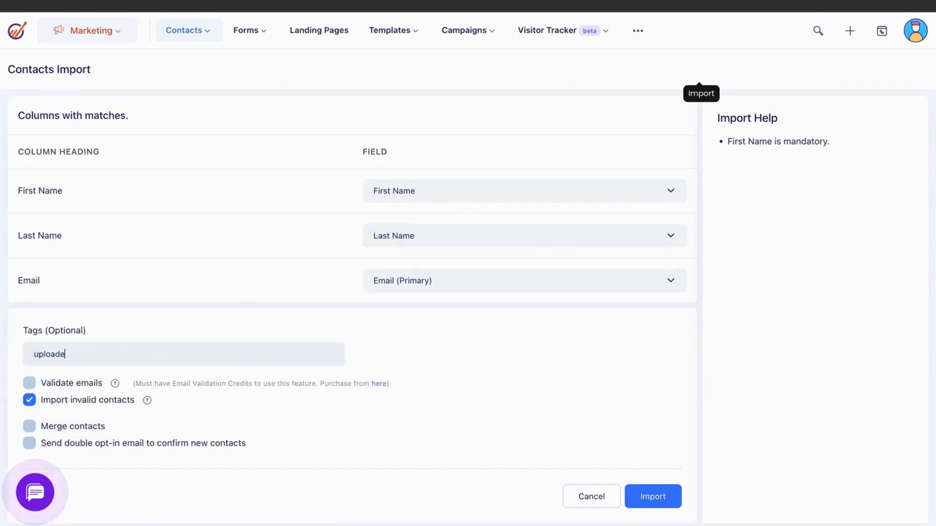
text(d 2023)
key(BackSpace)
key(BackSpace)
text(23)
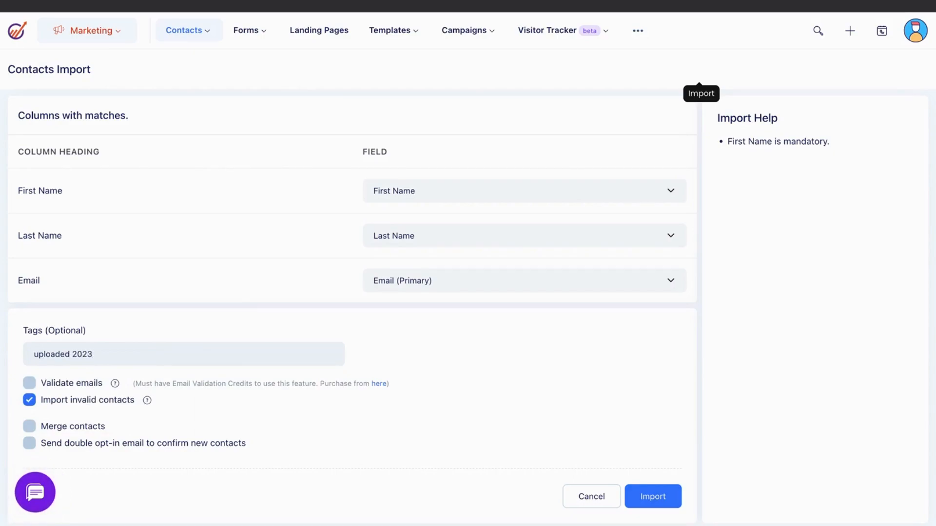
key(BackSpace)
key(BackSpace)
key(BackSpace)
key(BackSpace)
key(BackSpace)
key(BackSpace)
key(BackSpace)
key(BackSpace)
key(BackSpace)
key(BackSpace)
key(BackSpace)
key(BackSpace)
key(BackSpace)
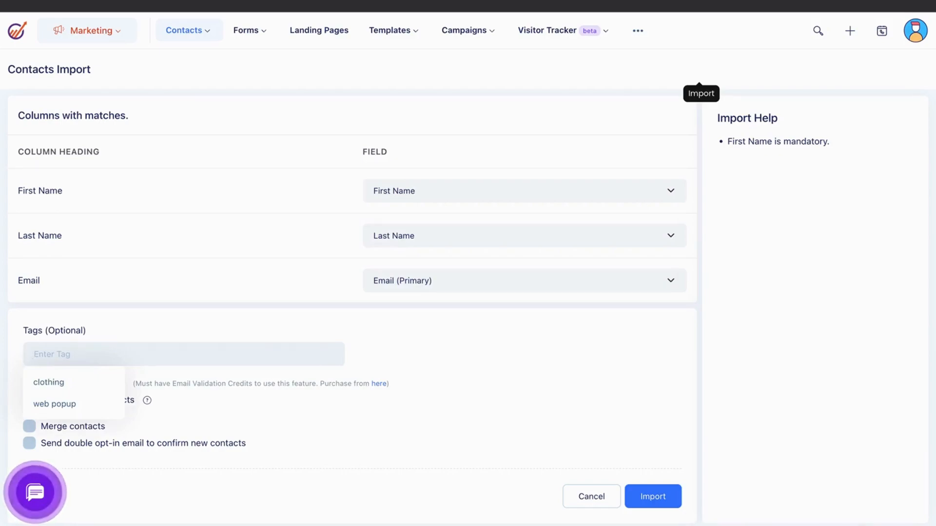
click(268, 483)
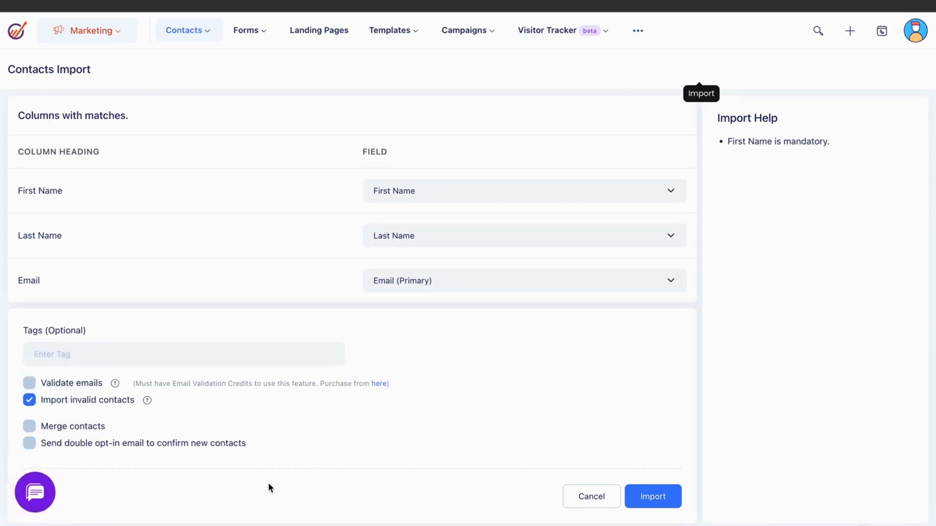
Import the contacts with the matched columns, and open the Deals board in the Sales module.
click(653, 497)
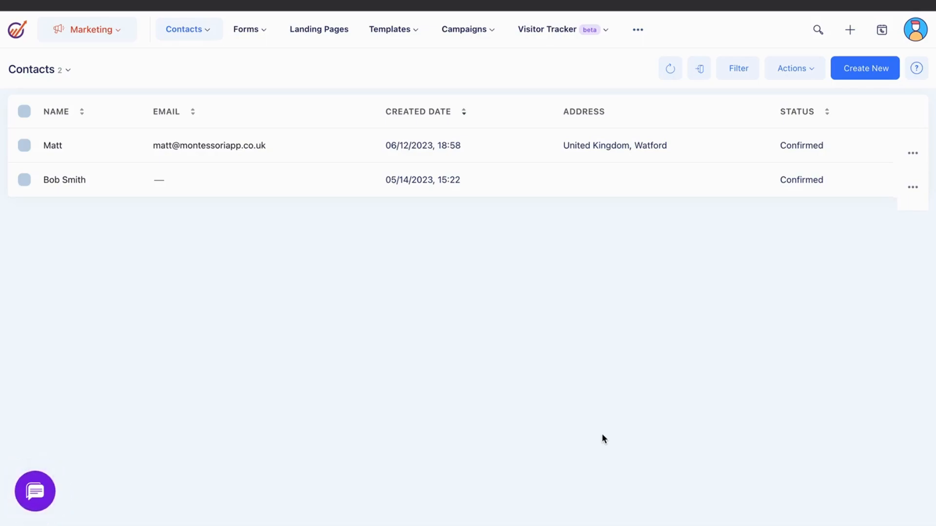
click(107, 40)
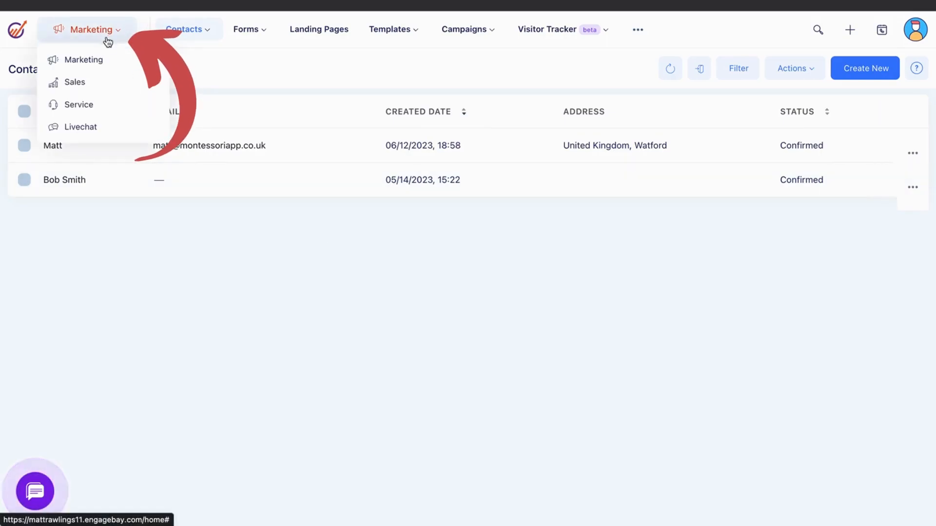
click(97, 87)
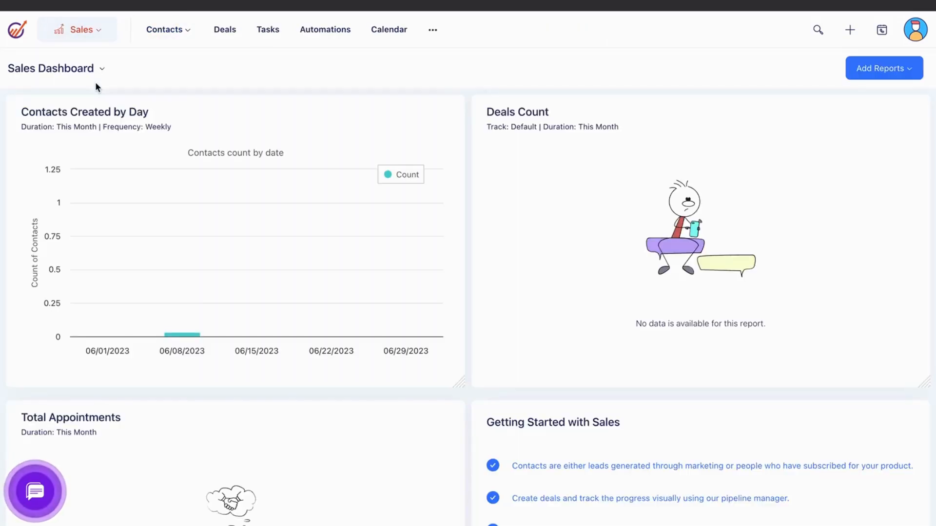
click(223, 32)
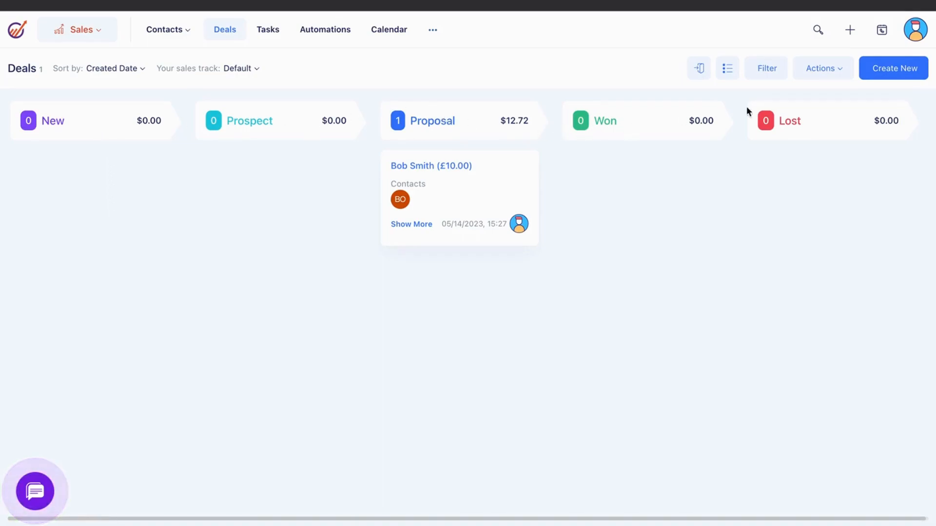
Move the £10.00 deal between the pipeline stages and leave it in Prospect.
drag(447, 168, 263, 166)
drag(88, 165, 266, 165)
drag(267, 166, 455, 182)
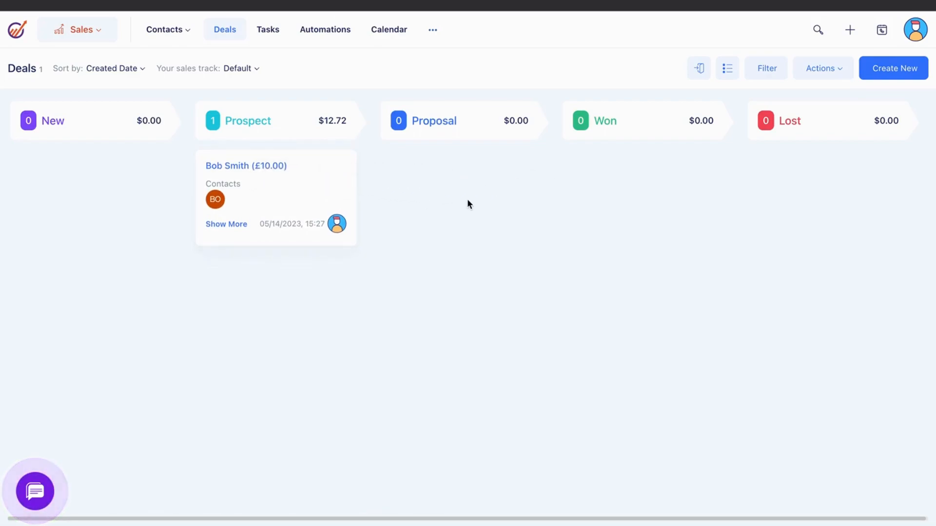
Start a new deal named with the customer's full name, with milestone New and an amount of 20 USD.
click(886, 78)
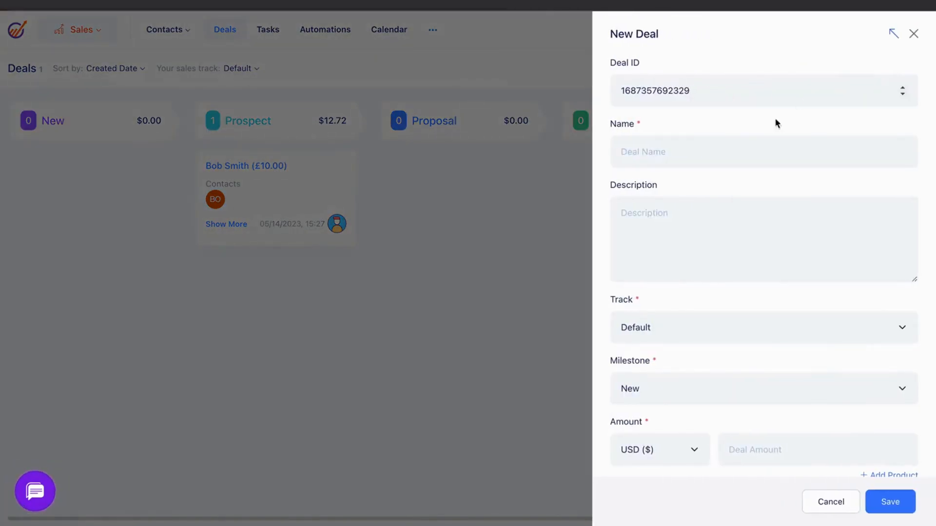
text(Bob Smith)
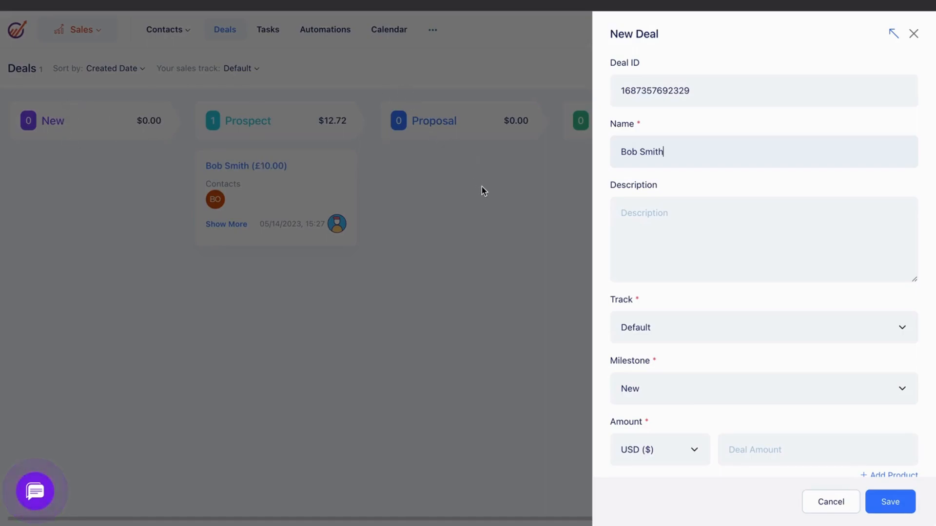
click(706, 393)
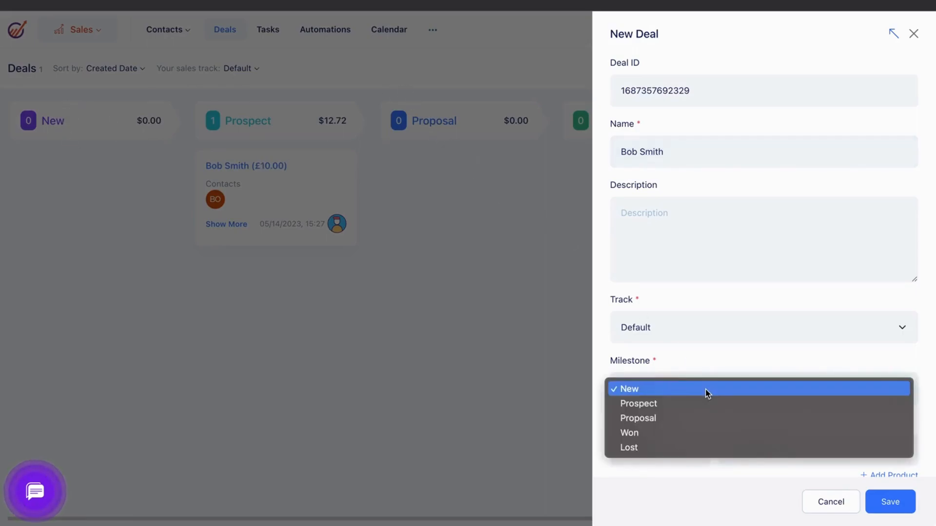
click(720, 369)
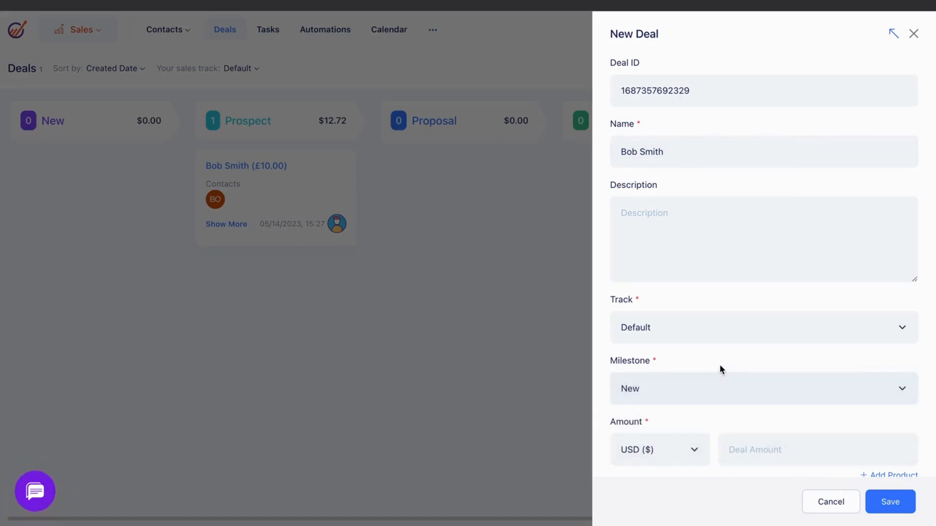
scroll(720, 369, down, 3)
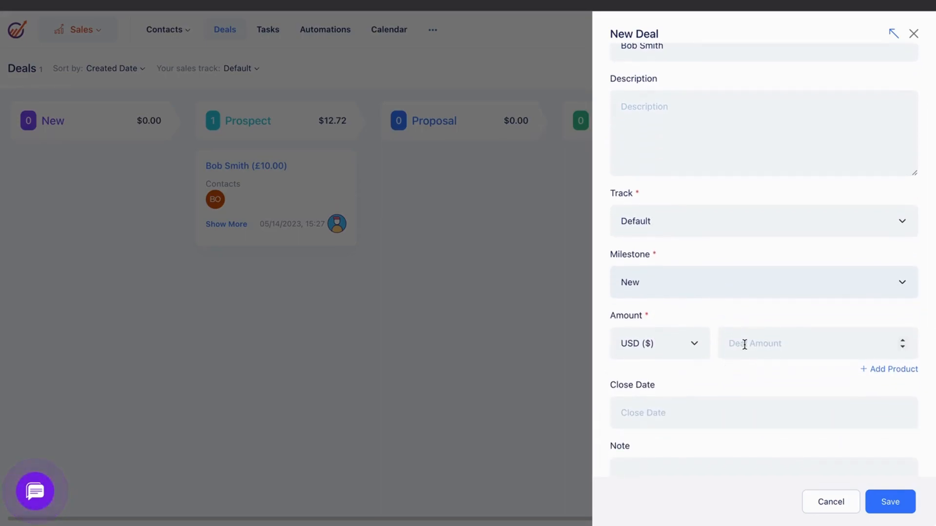
click(745, 344)
text(20)
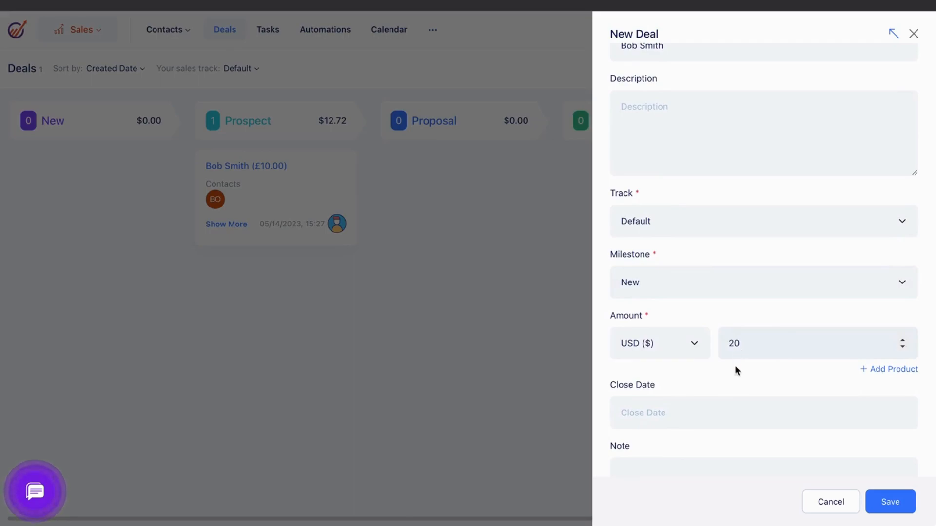
Add the tag "clothes" to the new deal.
scroll(732, 379, down, 3)
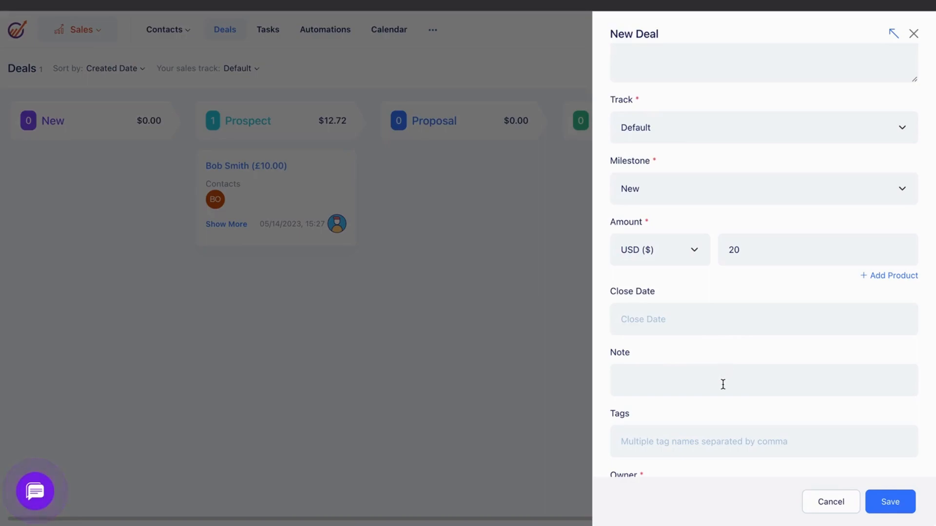
scroll(723, 385, down, 1)
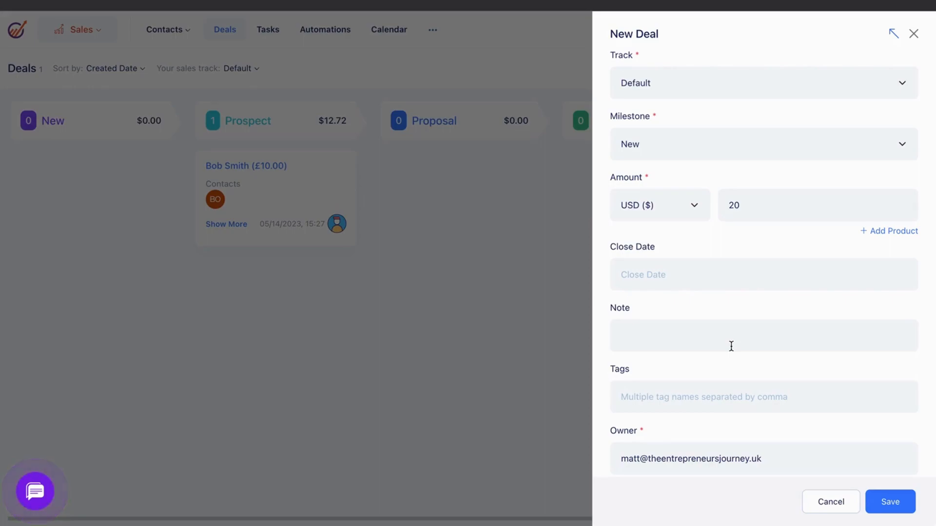
scroll(716, 399, down, 2)
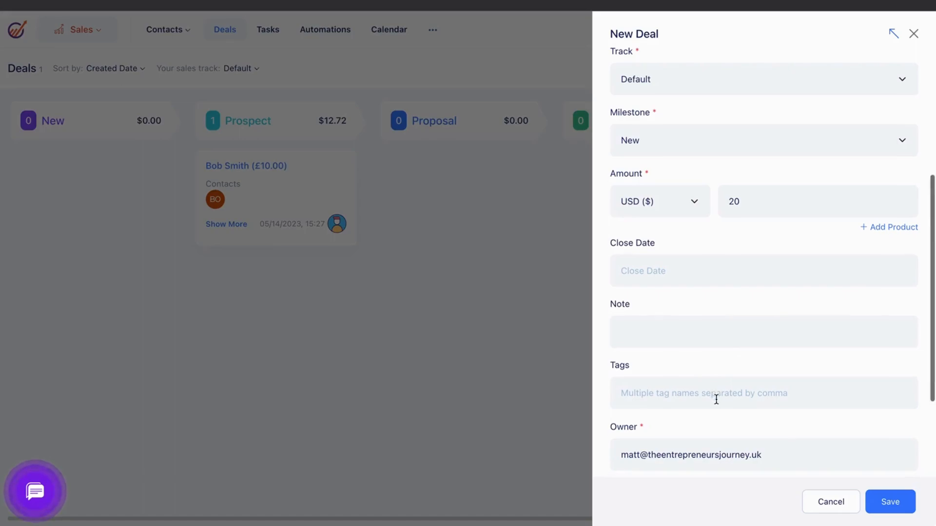
click(715, 326)
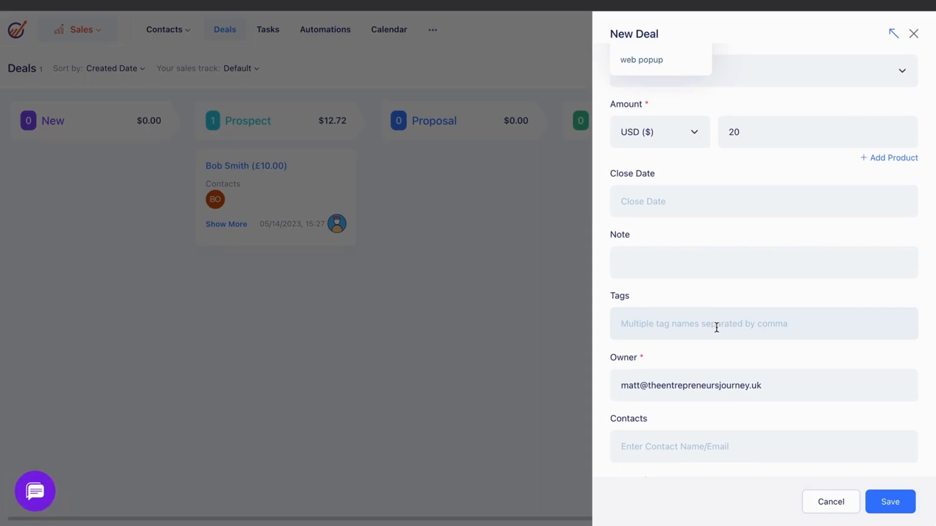
text(c)
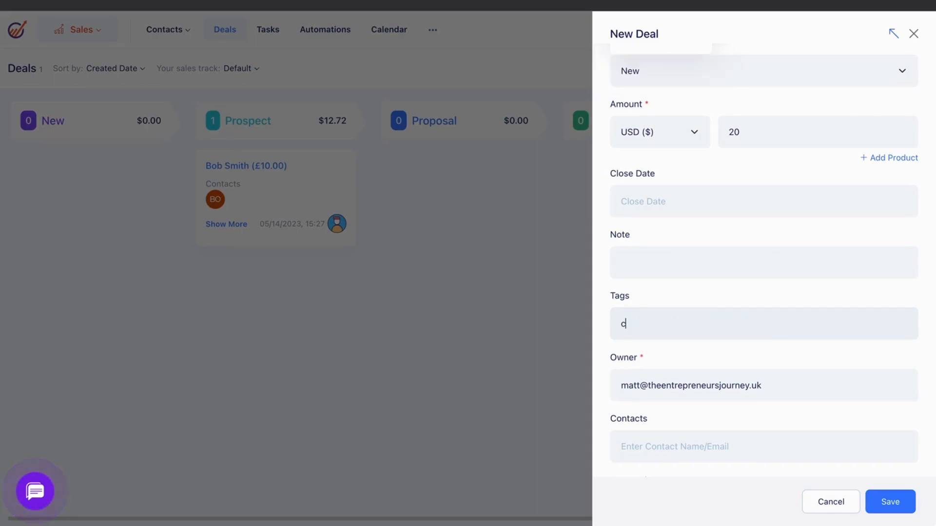
text(othes)
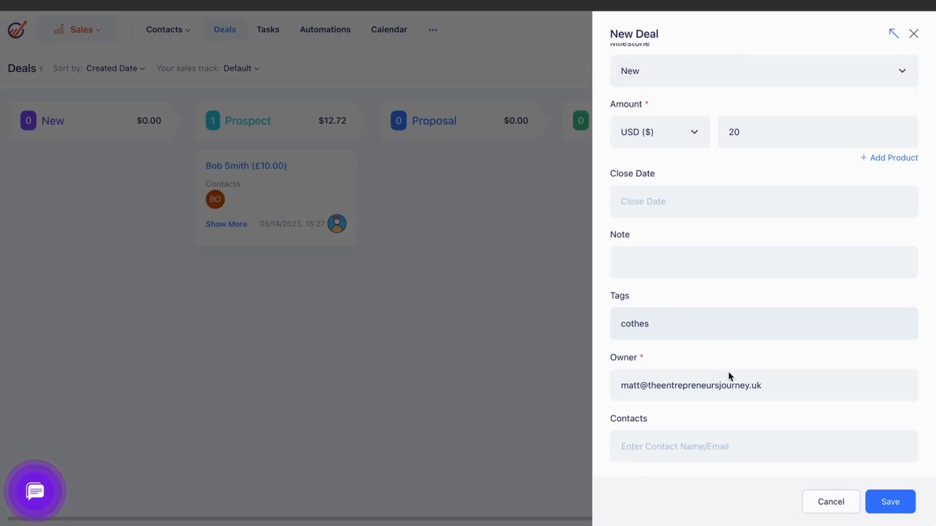
click(630, 323)
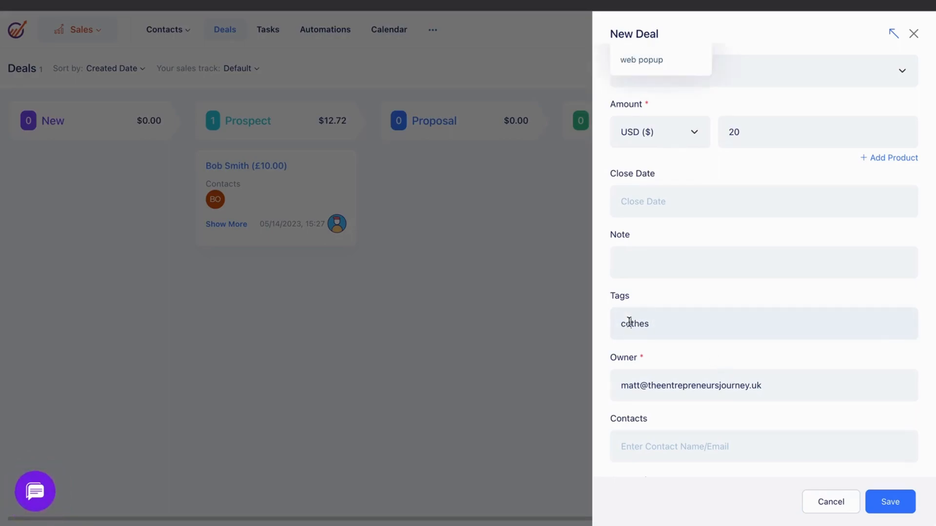
text(l)
scroll(678, 348, down, 3)
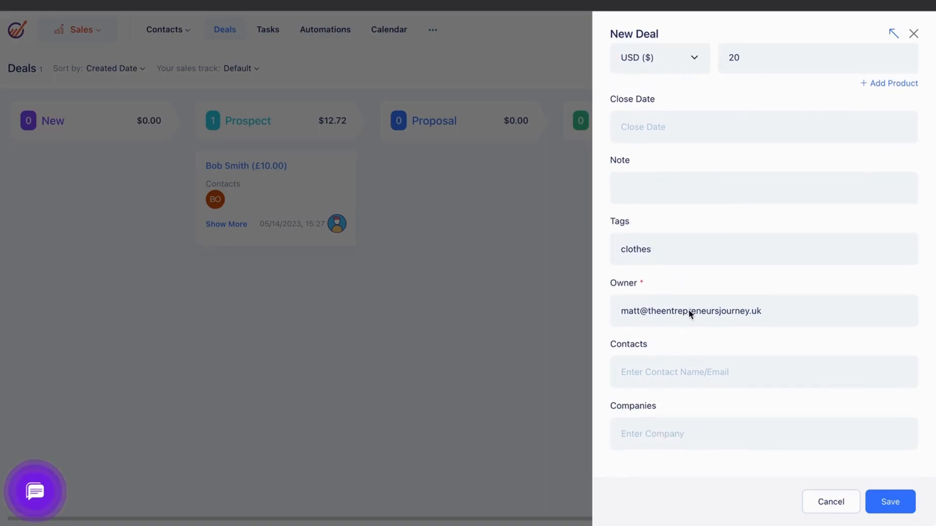
Keep the current owner for the new deal and attach the customer's existing contact to it.
click(695, 310)
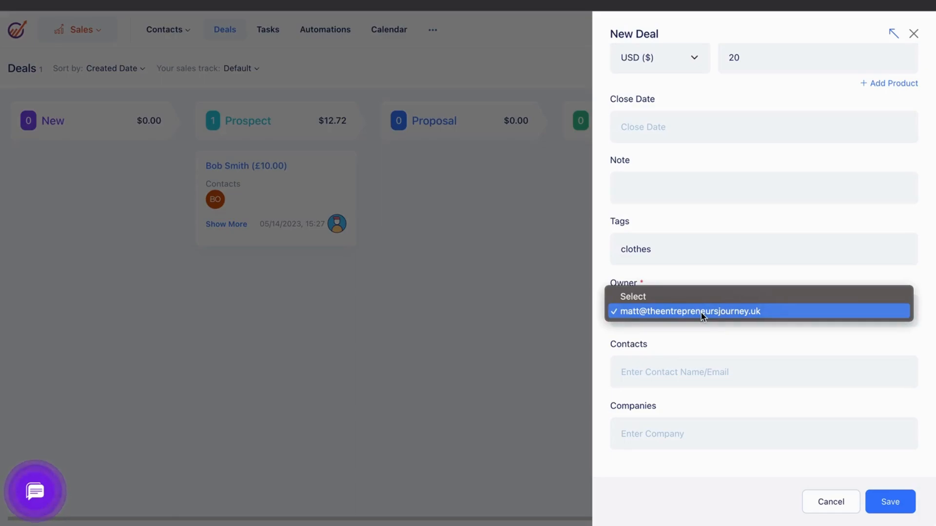
click(719, 332)
click(707, 372)
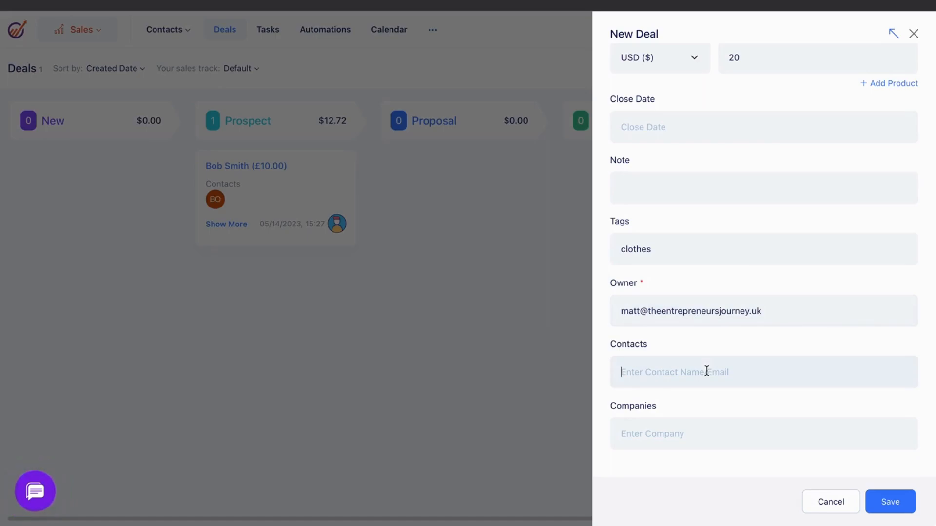
text(bob)
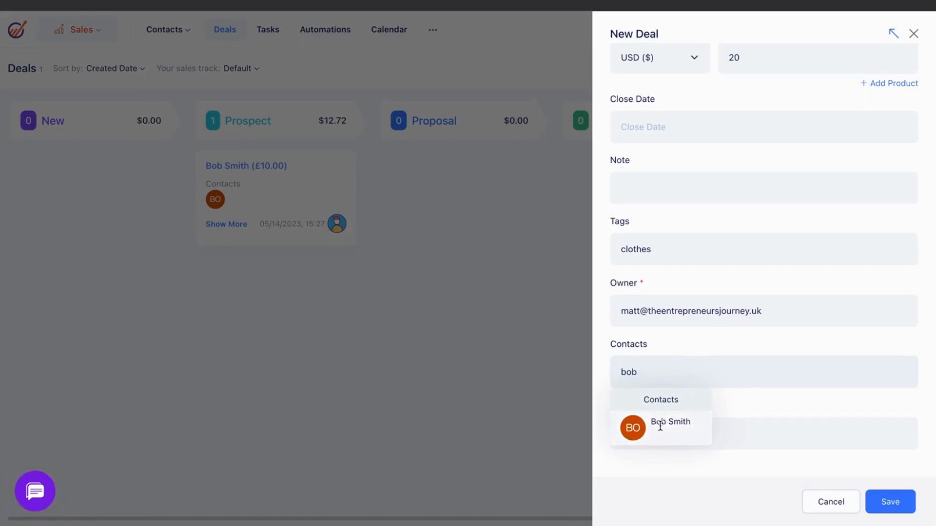
click(660, 426)
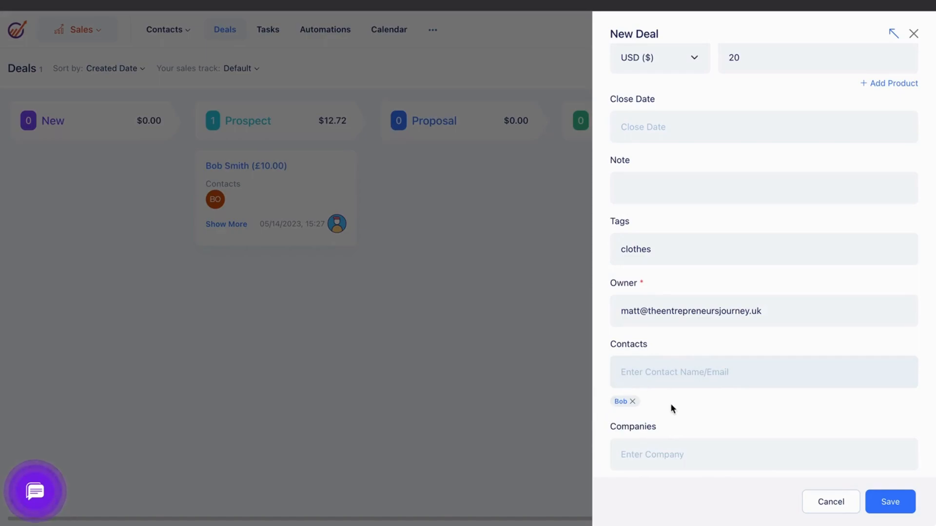
Save the new deal and return to the Deals board.
scroll(672, 418, down, 1)
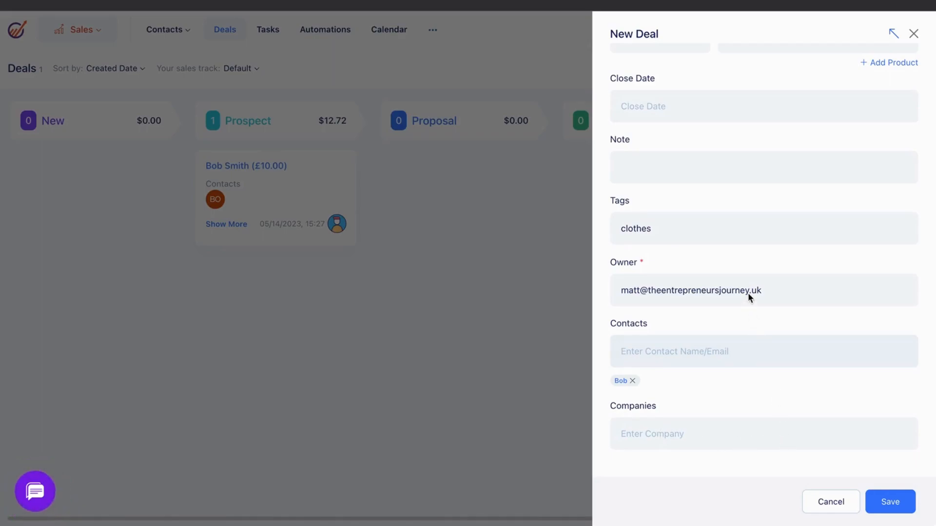
scroll(747, 293, up, 1)
scroll(747, 292, down, 1)
click(902, 505)
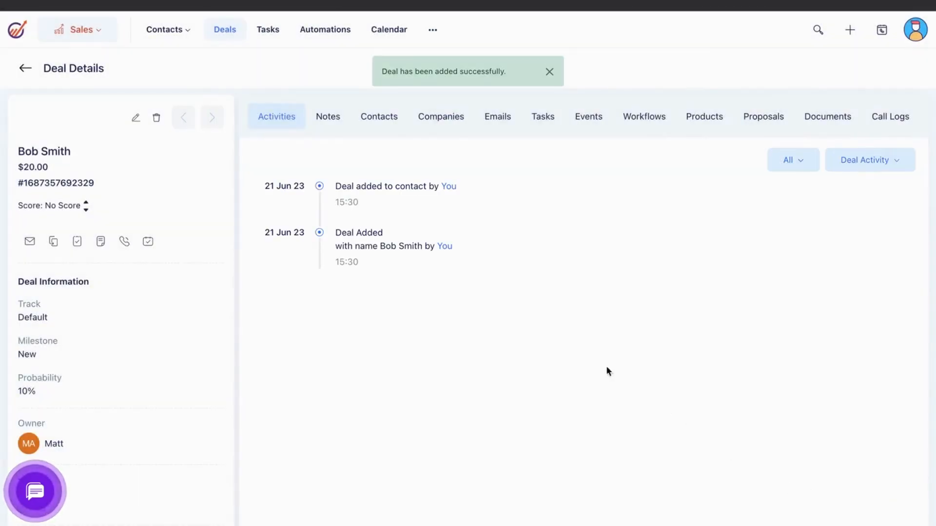
click(25, 68)
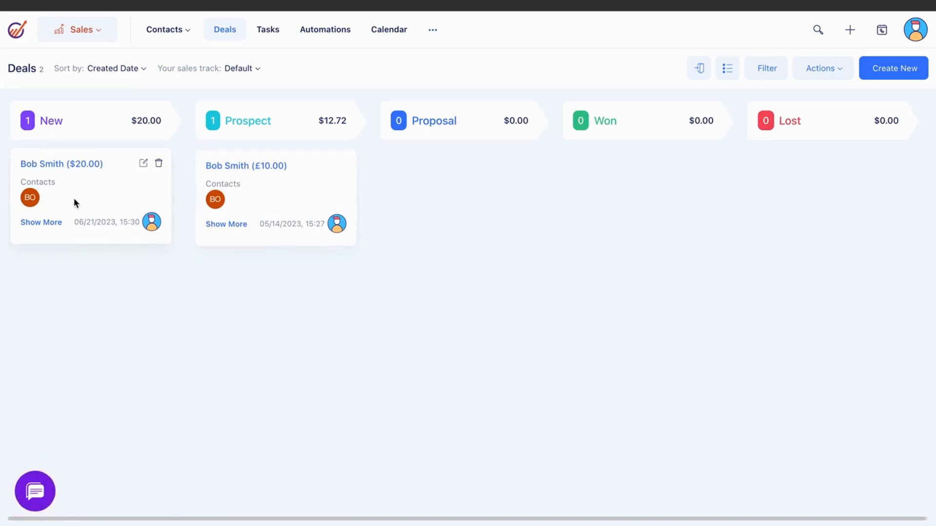
Start a new task in the Sales Tasks section and name it "Follow up call".
click(268, 37)
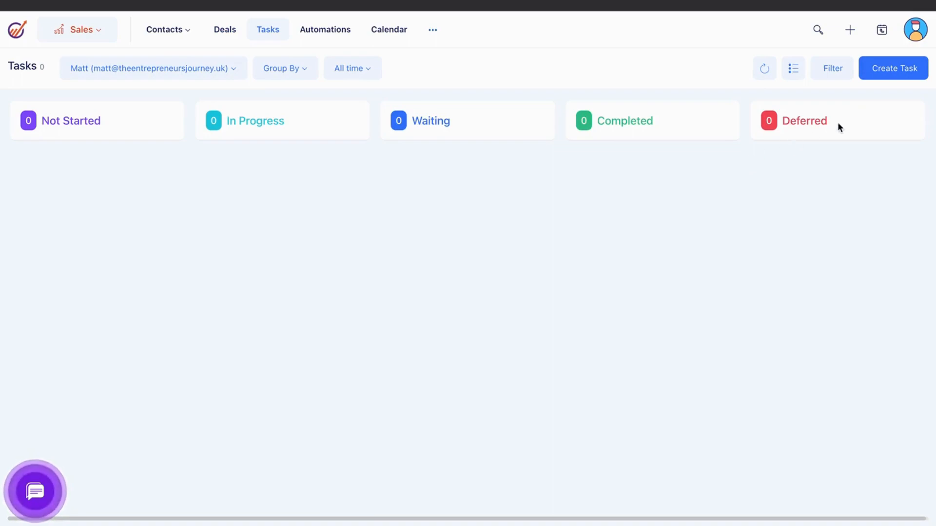
click(888, 77)
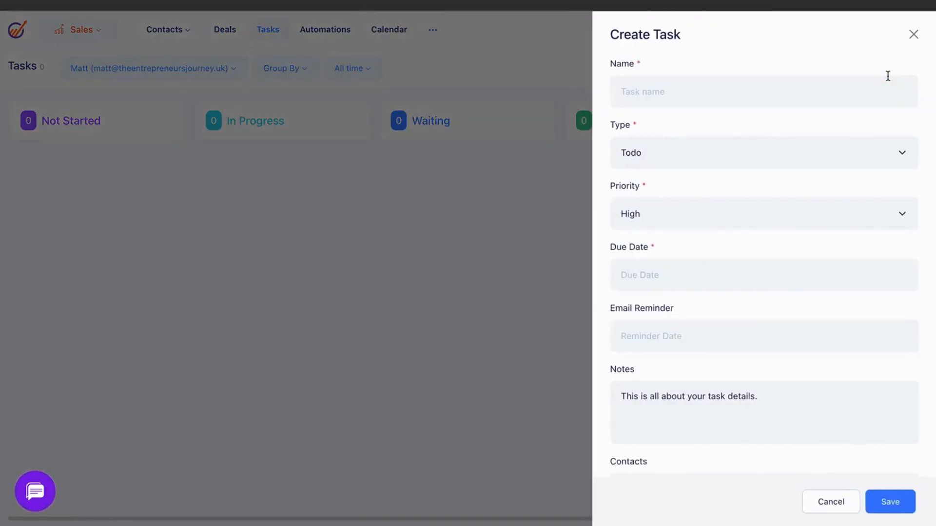
click(753, 92)
text(Follo)
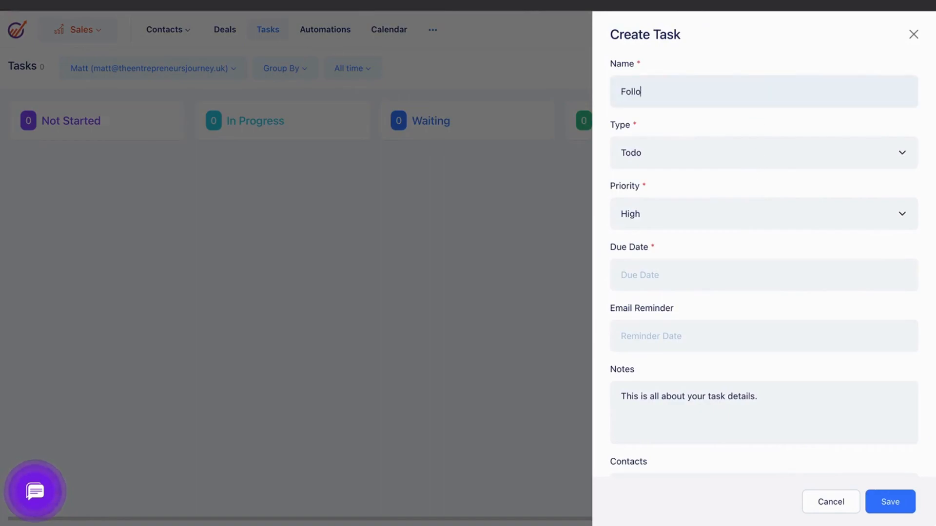
text(w up call)
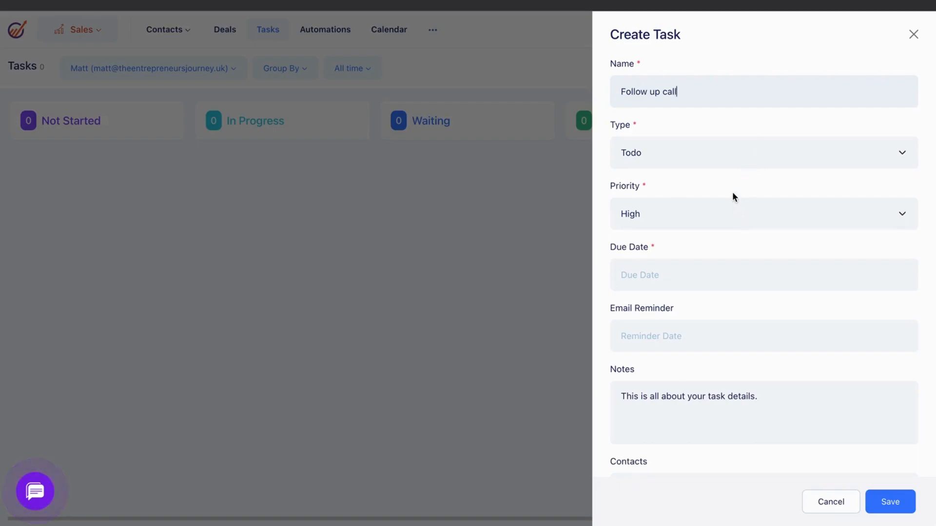
Set the task's type to Call and its priority to Medium.
click(735, 154)
click(731, 168)
click(737, 214)
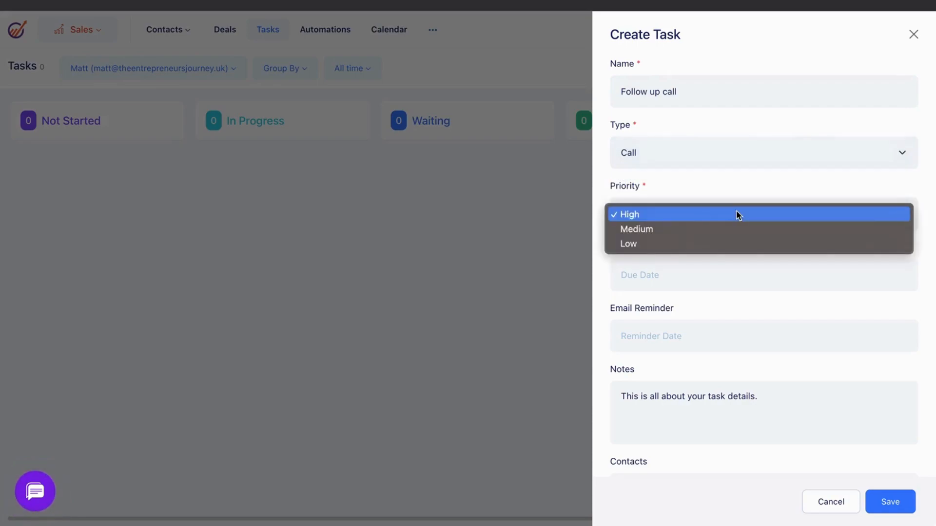
click(731, 233)
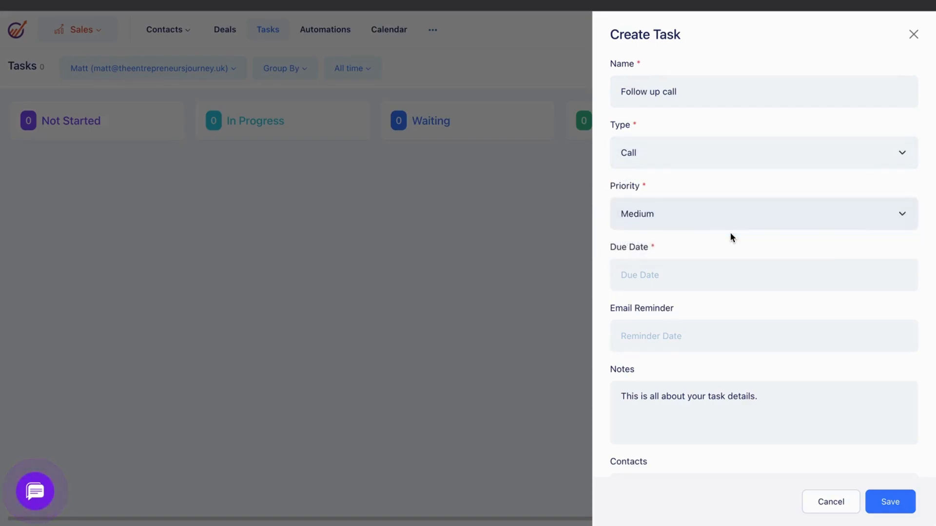
Set the task's due date to 06/22/2023 15:30.
click(719, 274)
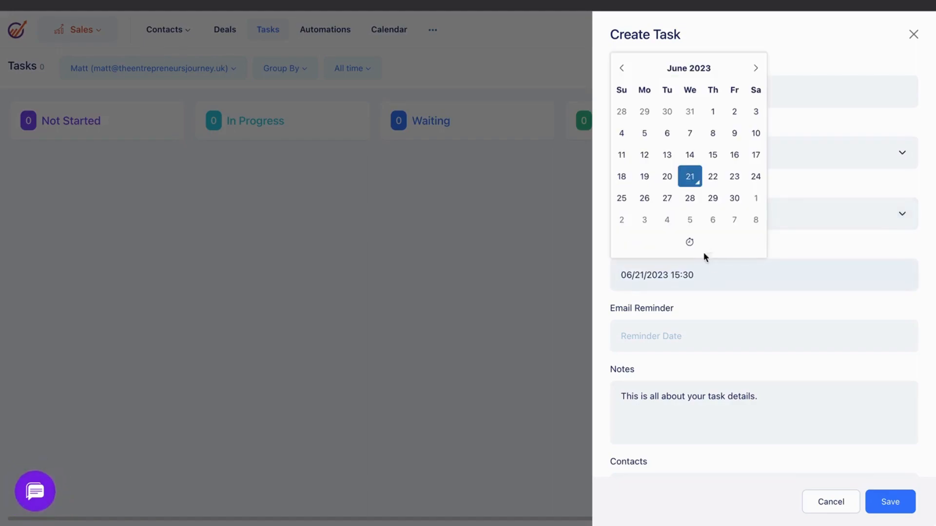
click(713, 180)
click(690, 242)
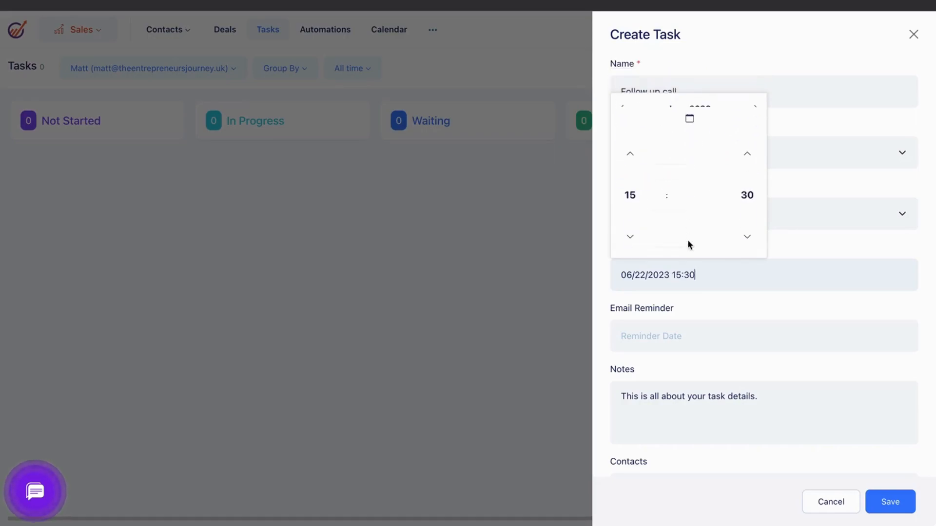
click(775, 256)
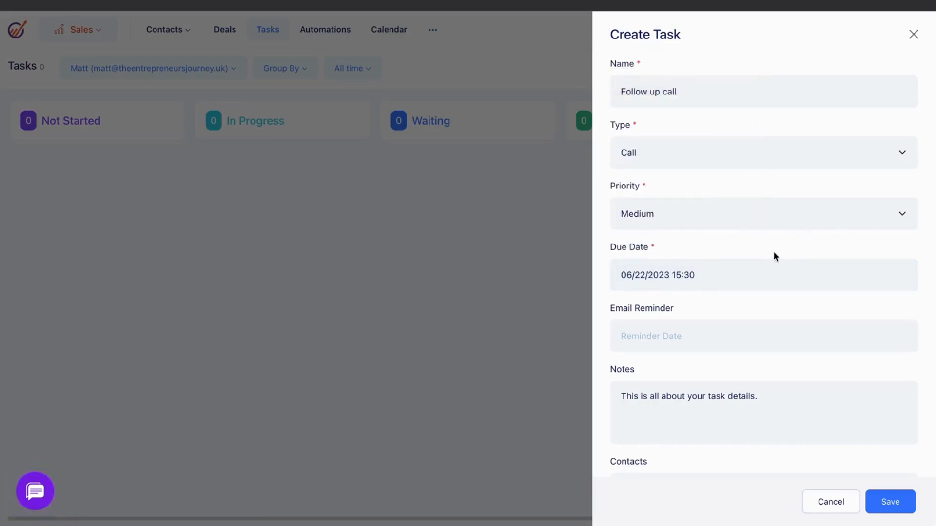
Set the task's email reminder to 06/22/2023 14:30.
click(663, 329)
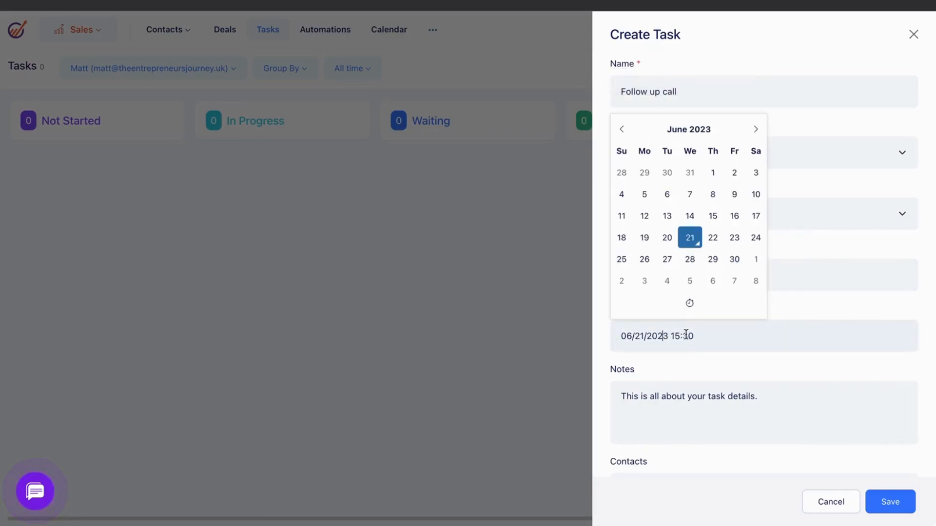
click(713, 238)
click(687, 310)
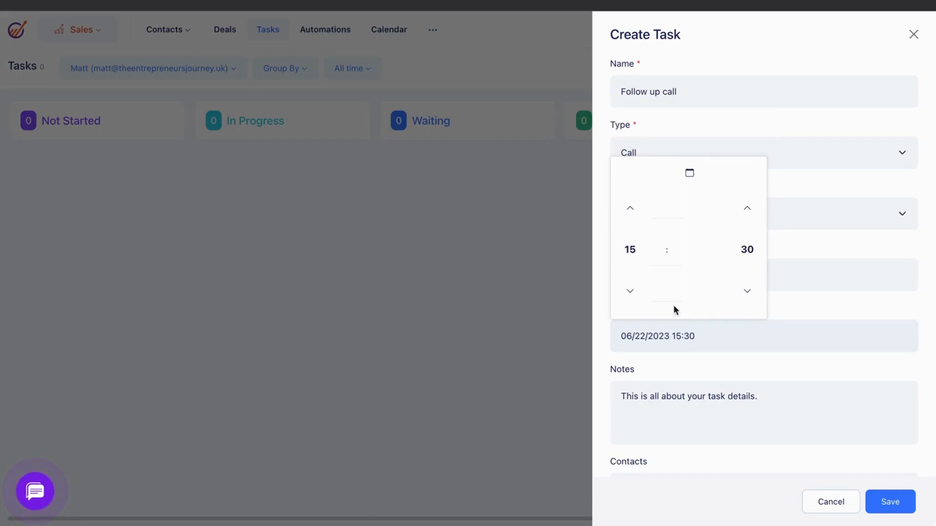
click(631, 300)
click(790, 299)
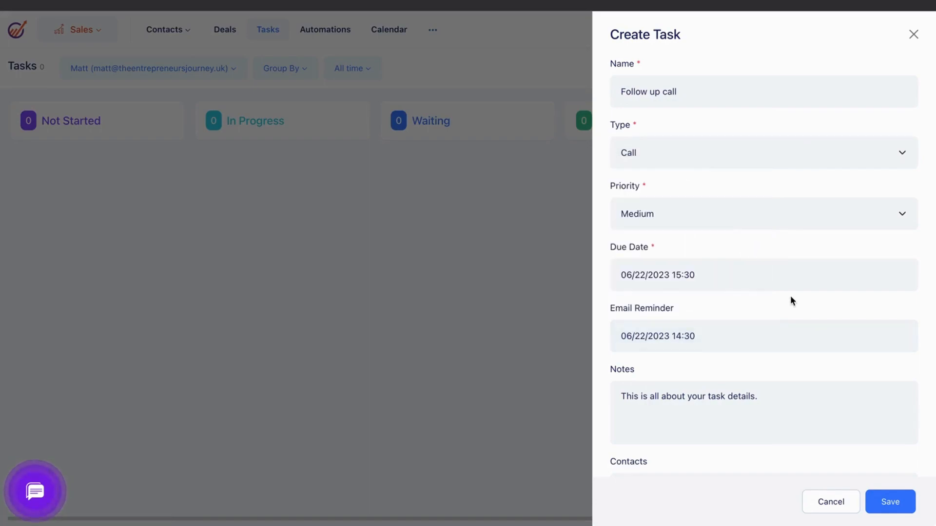
Attach the customer's existing contact to the follow-up task.
scroll(721, 396, down, 2)
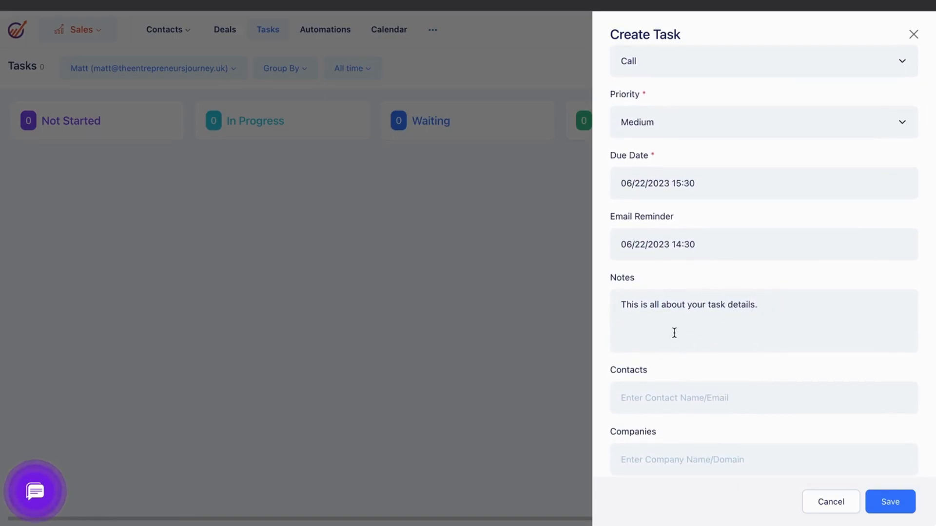
scroll(674, 333, up, 2)
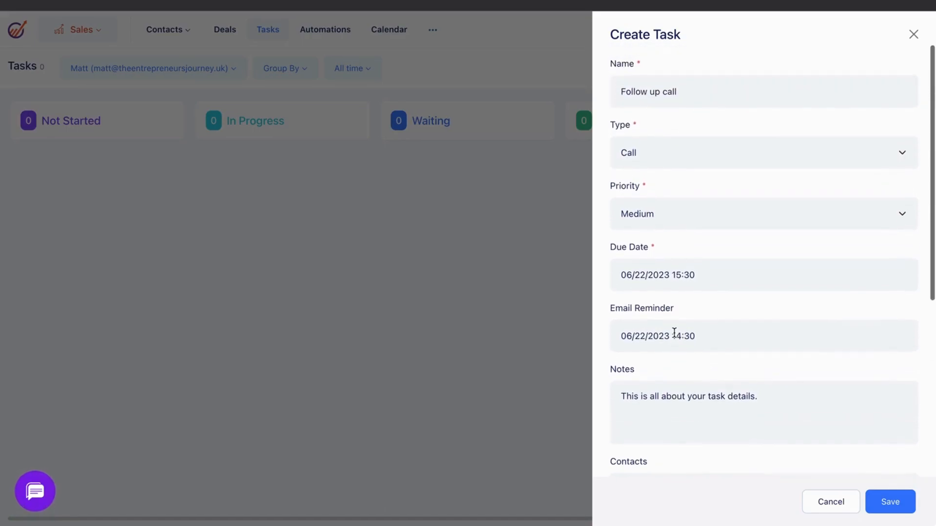
scroll(673, 330, down, 3)
scroll(674, 336, down, 1)
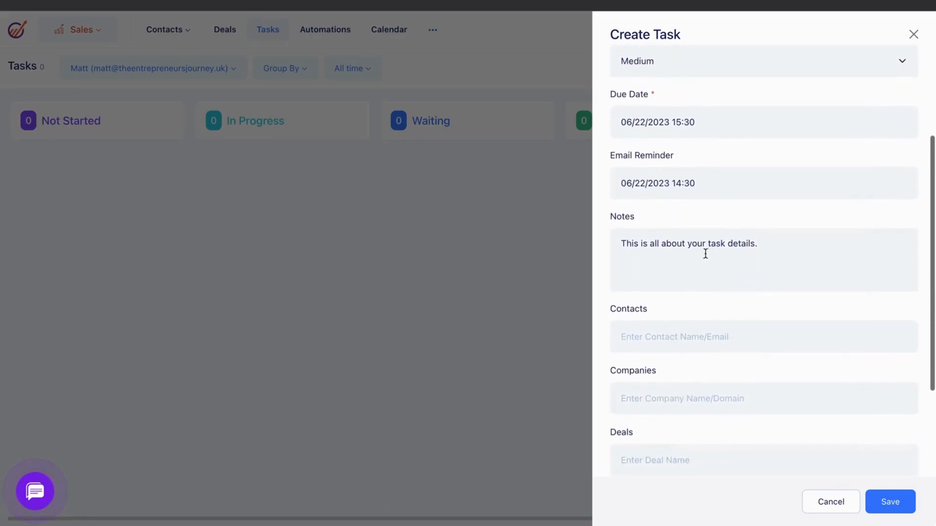
click(690, 327)
text(bob)
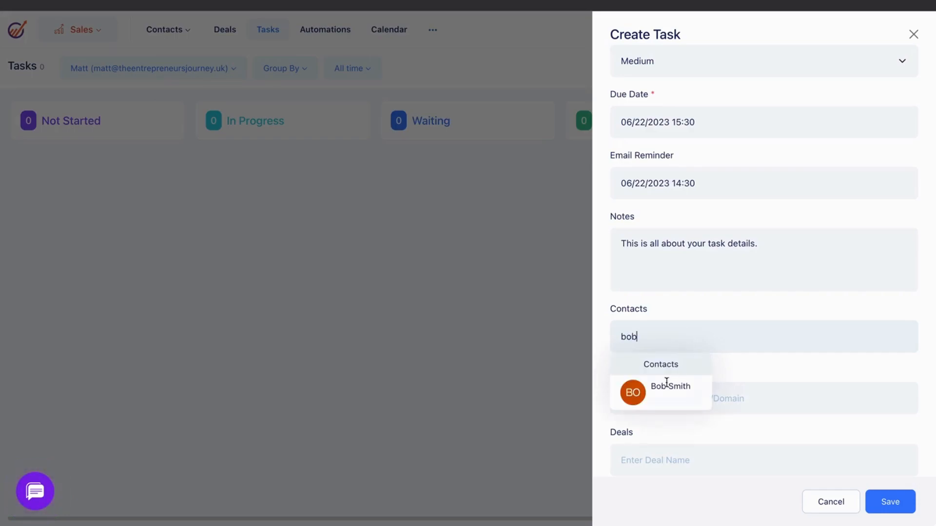
click(667, 385)
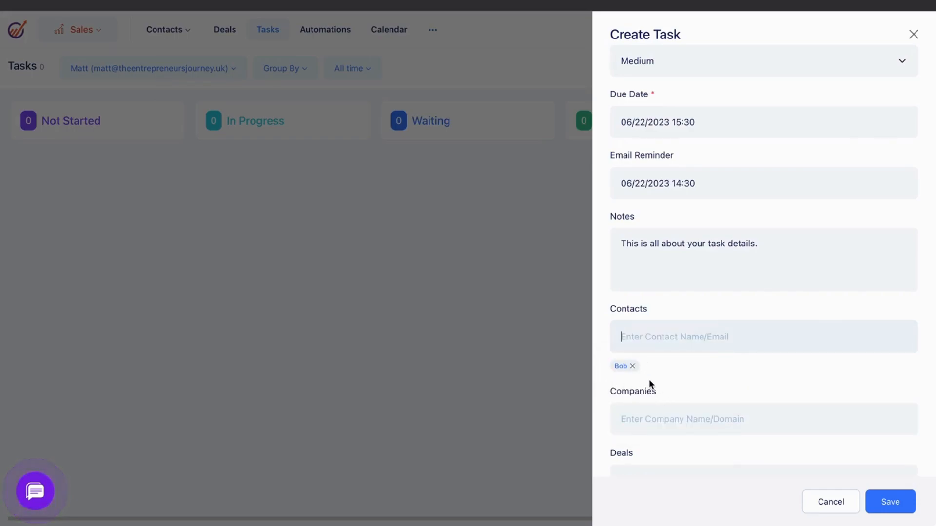
Link the customer's $20 deal to the follow-up task, leaving the company empty.
scroll(648, 381, down, 2)
click(626, 318)
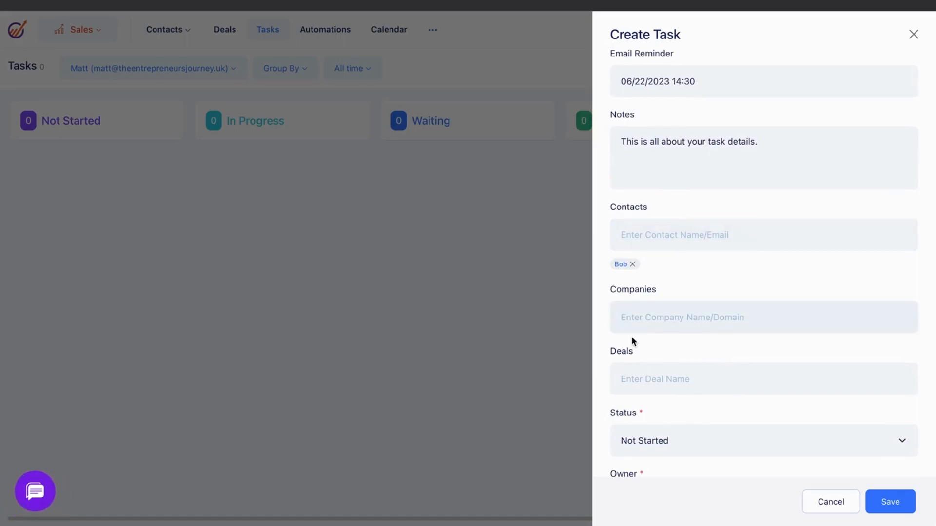
click(644, 375)
text(bob)
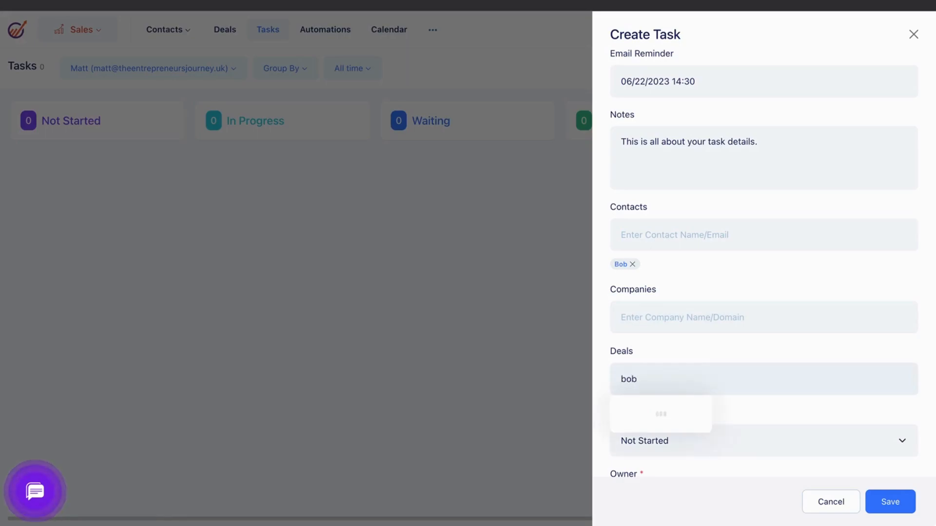
scroll(663, 382, down, 2)
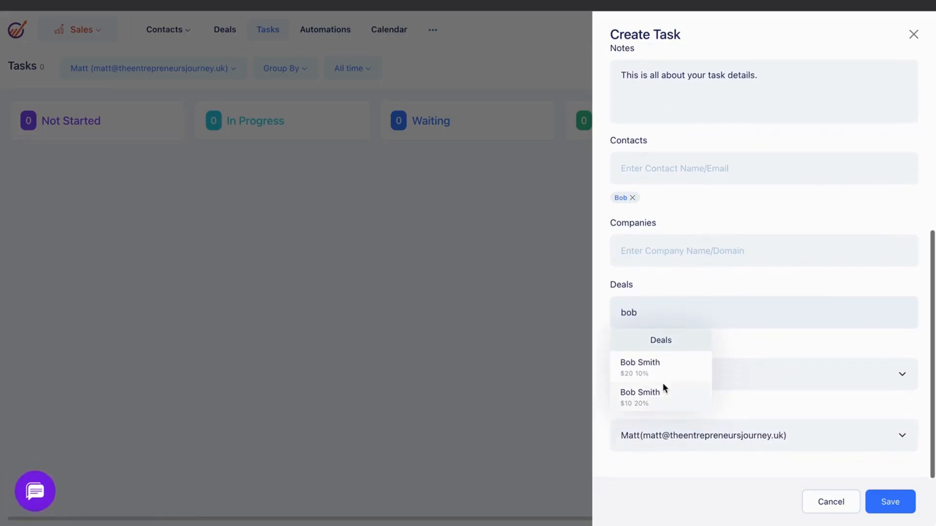
click(639, 371)
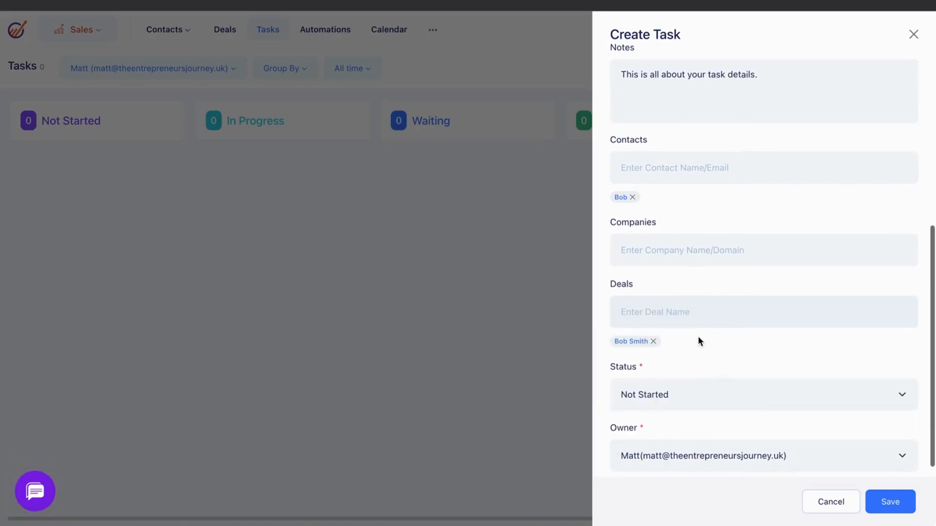
Keep the status Not Started and the current owner, save the task, and return to the Tasks board.
scroll(698, 339, down, 1)
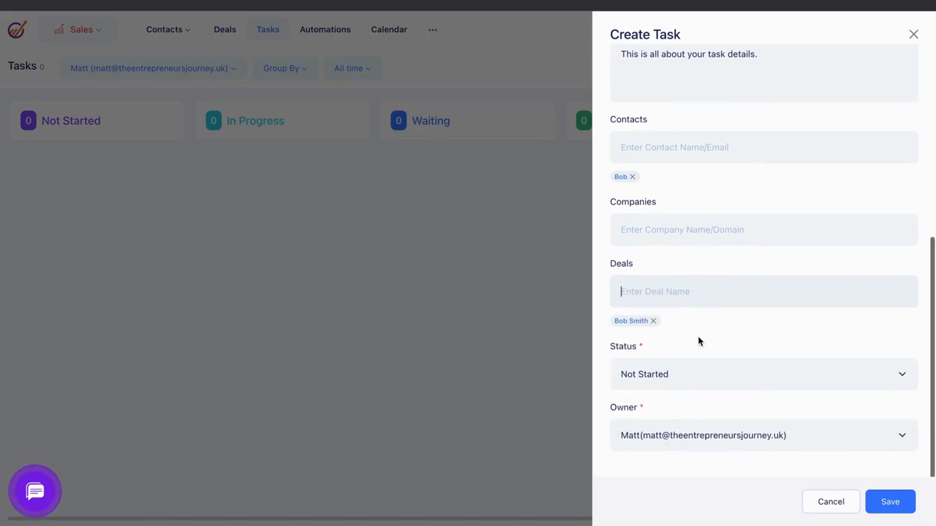
click(675, 374)
click(677, 373)
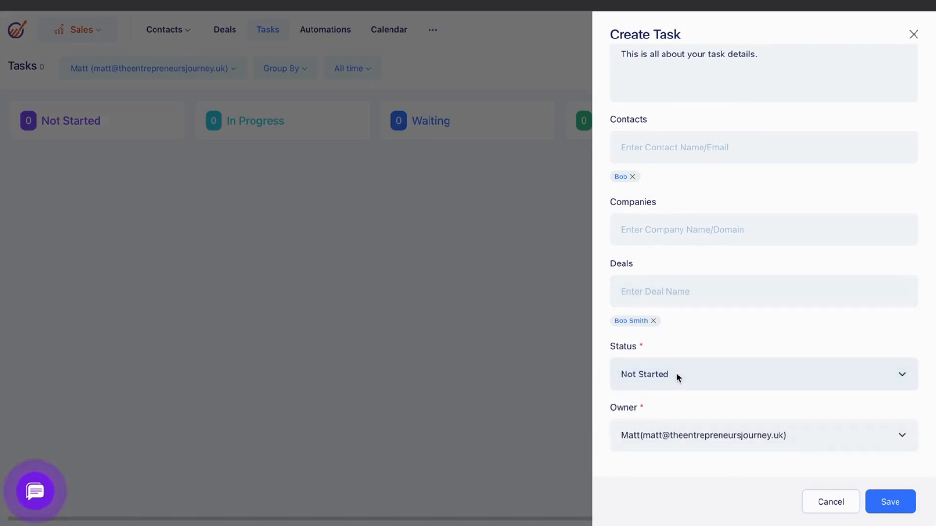
click(682, 439)
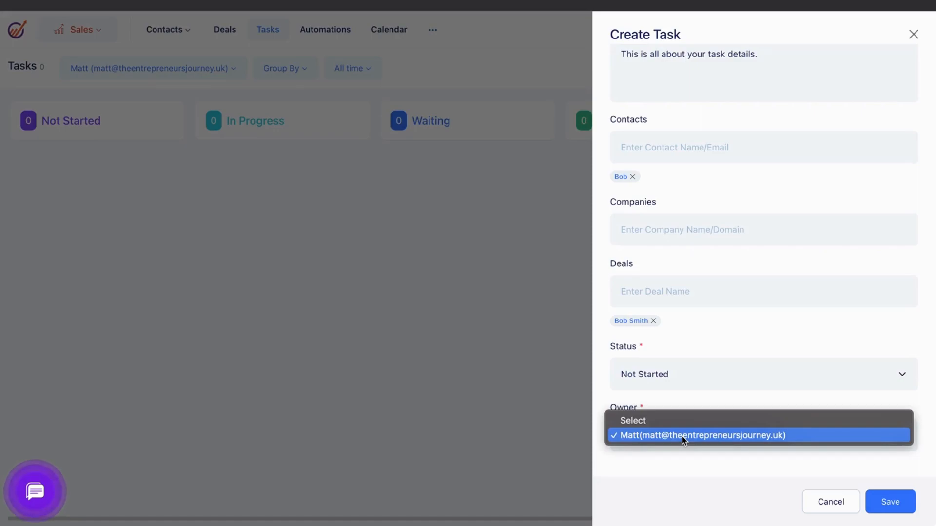
click(682, 436)
click(882, 499)
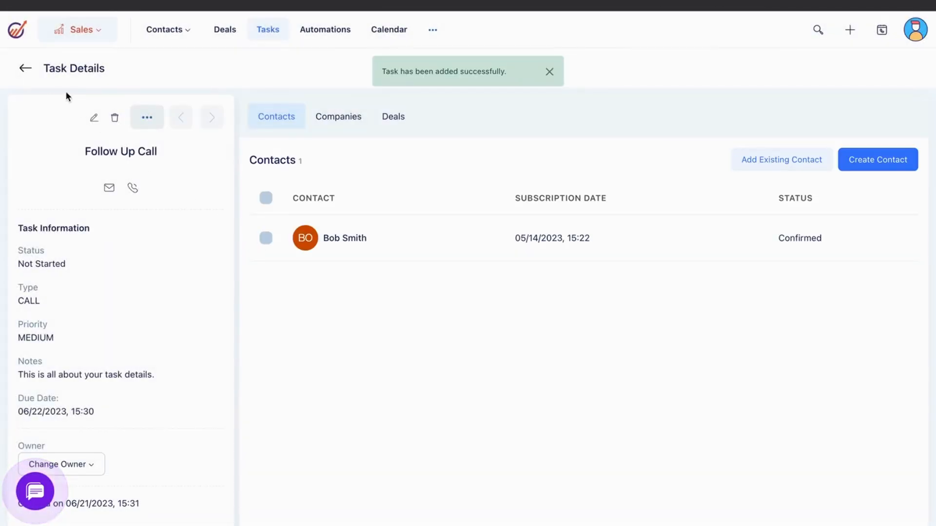
click(25, 69)
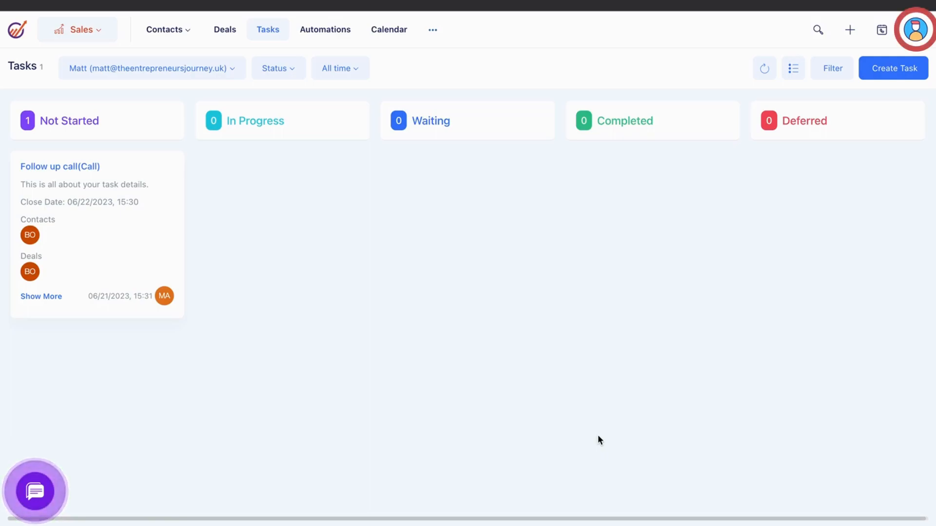
Open the Get Started page and look through the Marketing onboarding checklist.
click(916, 30)
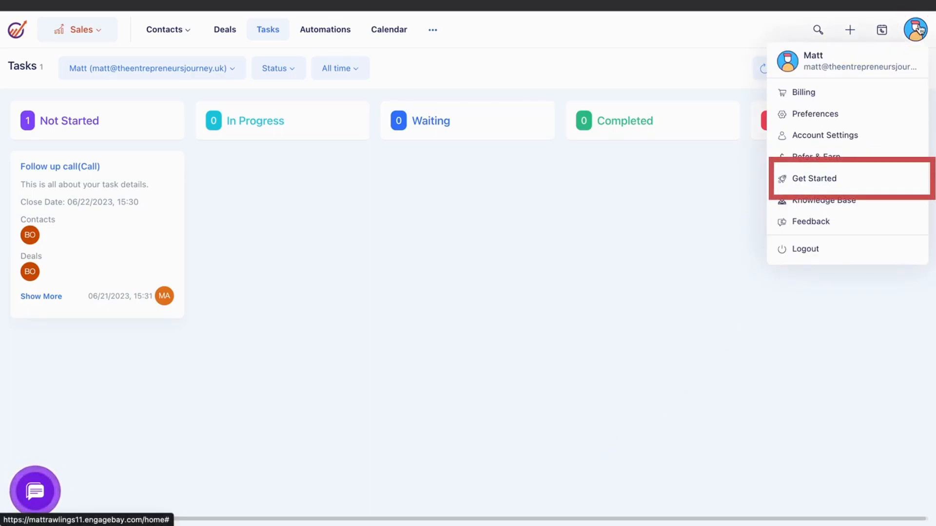
click(823, 180)
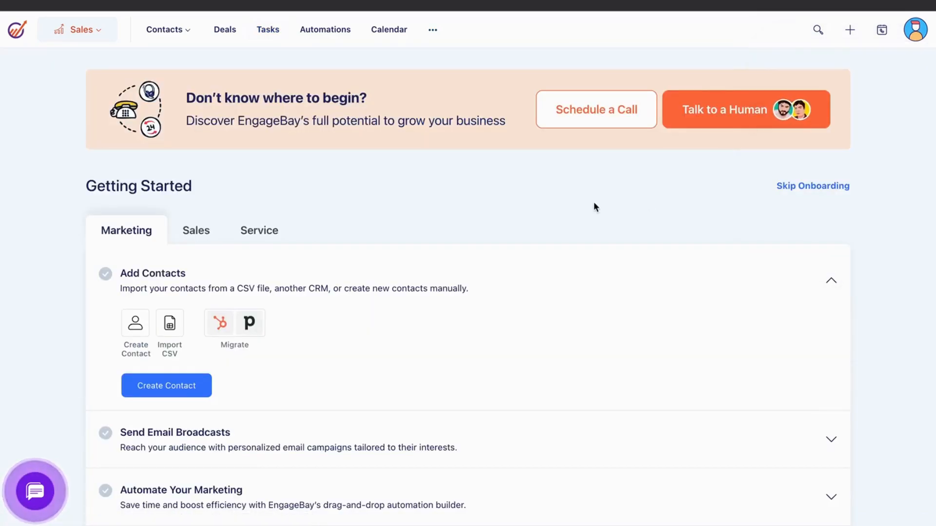
scroll(592, 202, down, 2)
scroll(596, 208, down, 1)
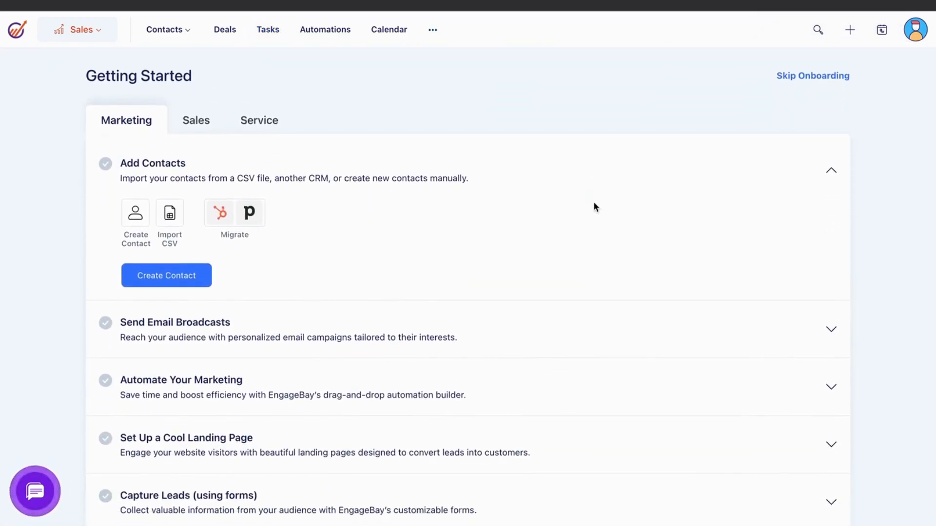
scroll(594, 203, down, 1)
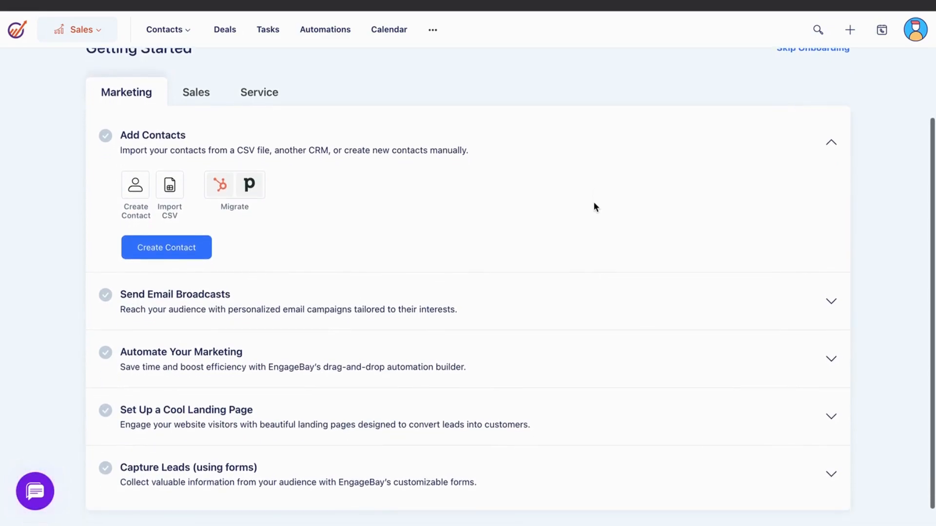